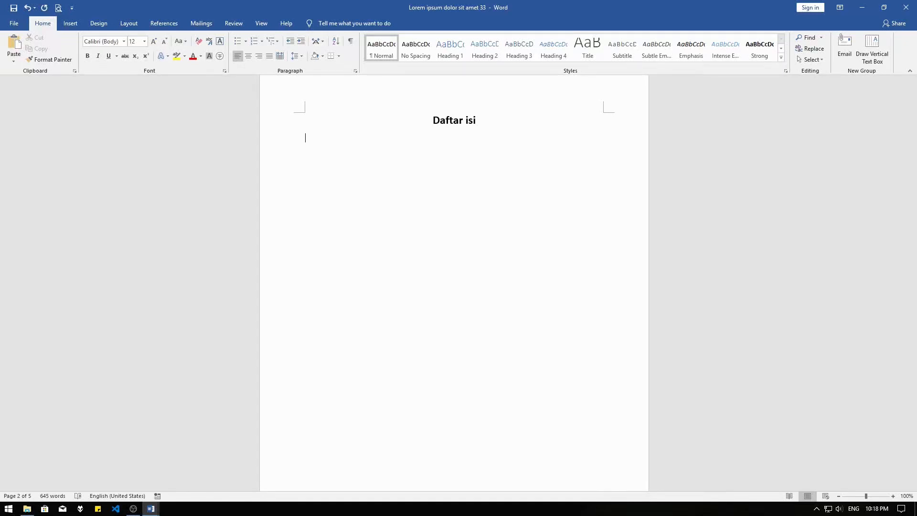
Under the Daftar isi heading, enter BAB I, BAB II and BAB III on separate lines with tabbed page numbers 1, 2 and 3
text(BAB I)
key(Tab)
text(1)
key(Return)
text(BAB II)
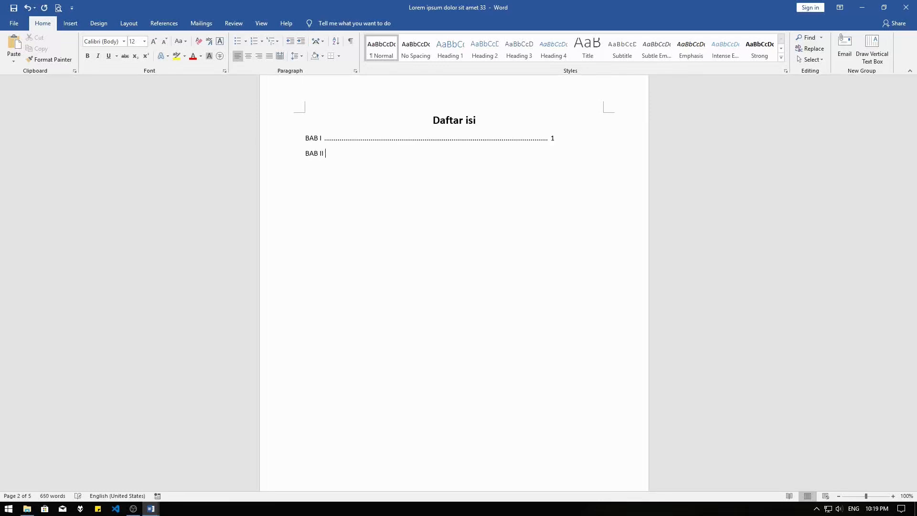
key(Tab)
text(2)
key(Return)
text(BAB III)
key(Tab)
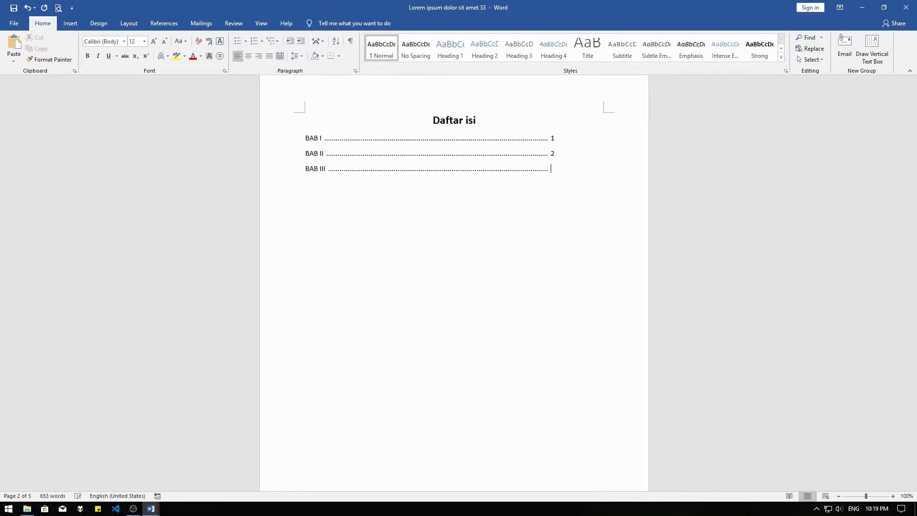
text(3)
Try inserting an Automatic Table 1 table of contents at the start of the document, and undo the insertion
key(ctrl+Home)
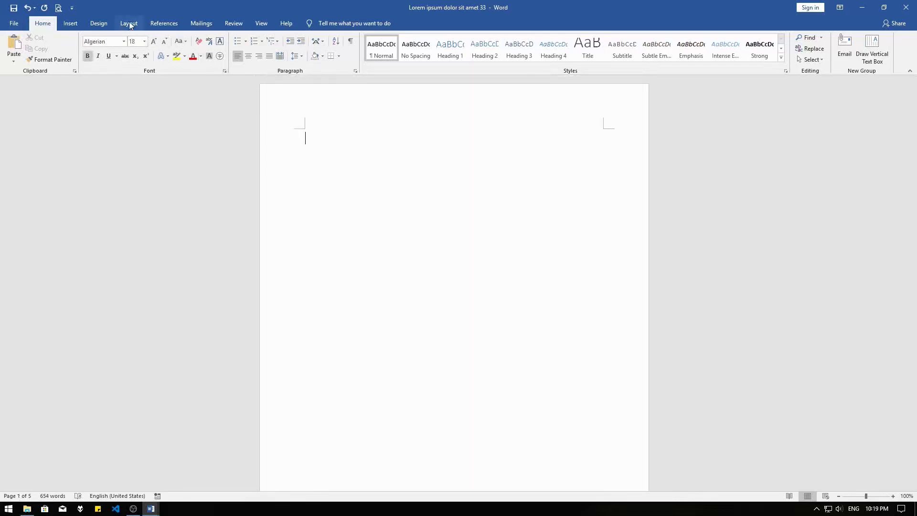
click(164, 23)
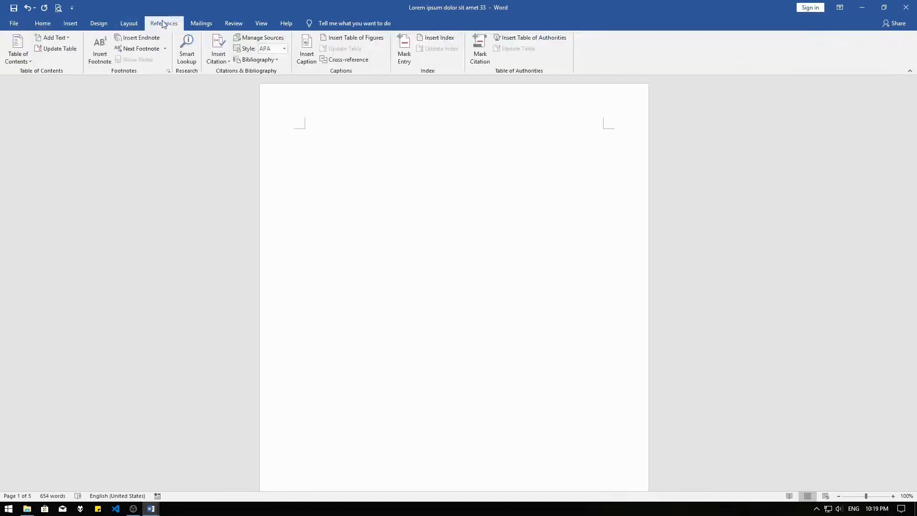
click(22, 47)
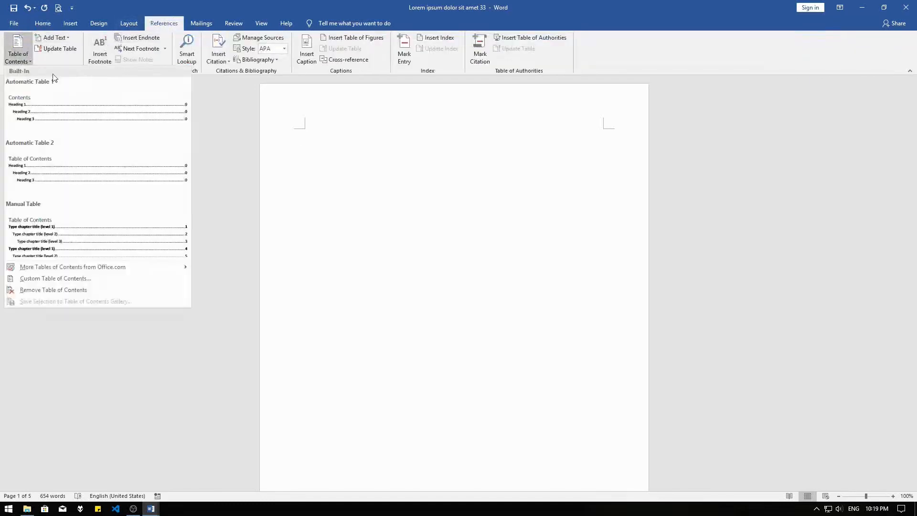
click(78, 113)
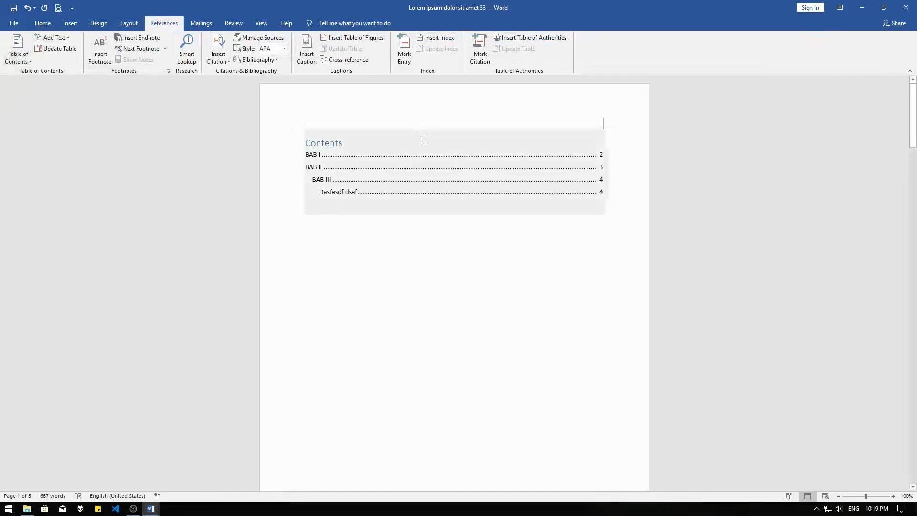
click(435, 142)
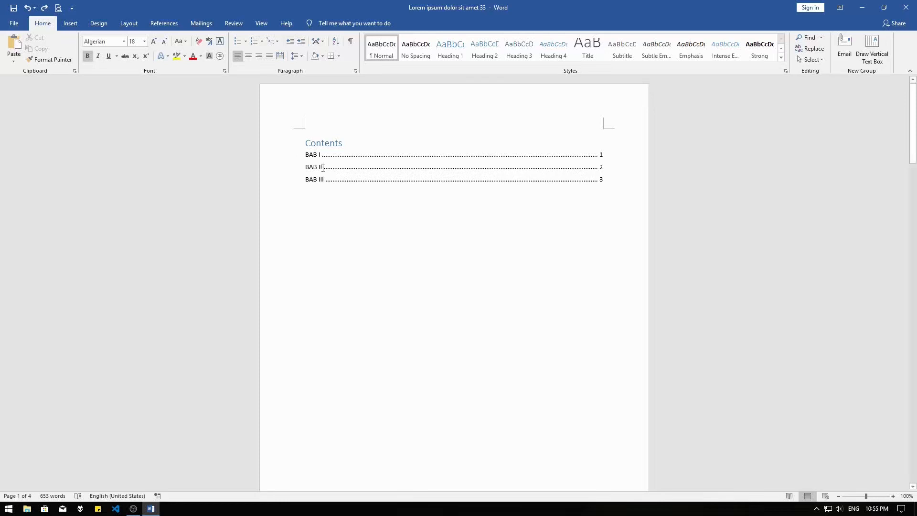
key(ctrl+z)
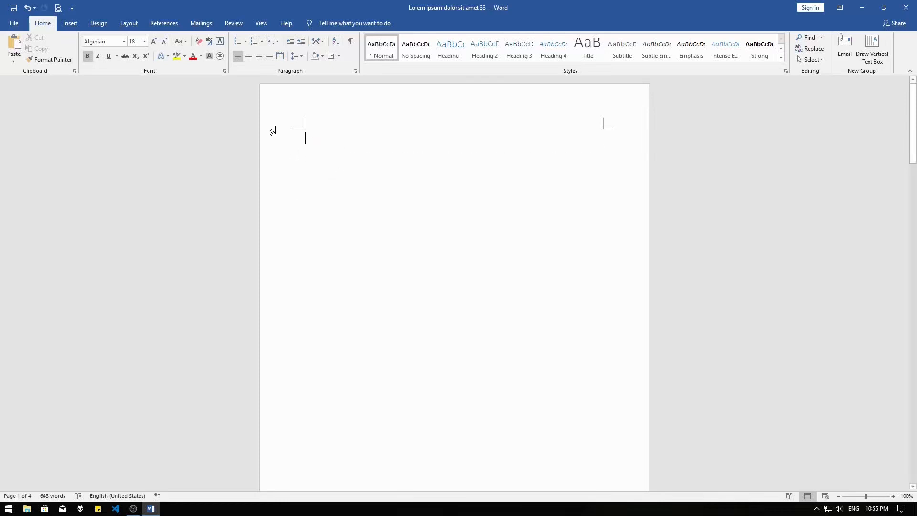
Insert an Automatic Table 1 table of contents on the blank first page and dismiss the heading style notice
click(158, 22)
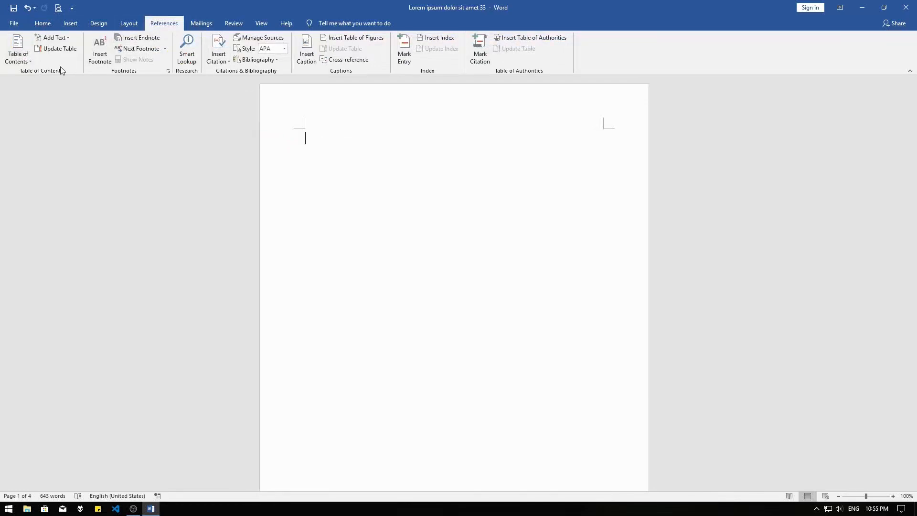
click(18, 51)
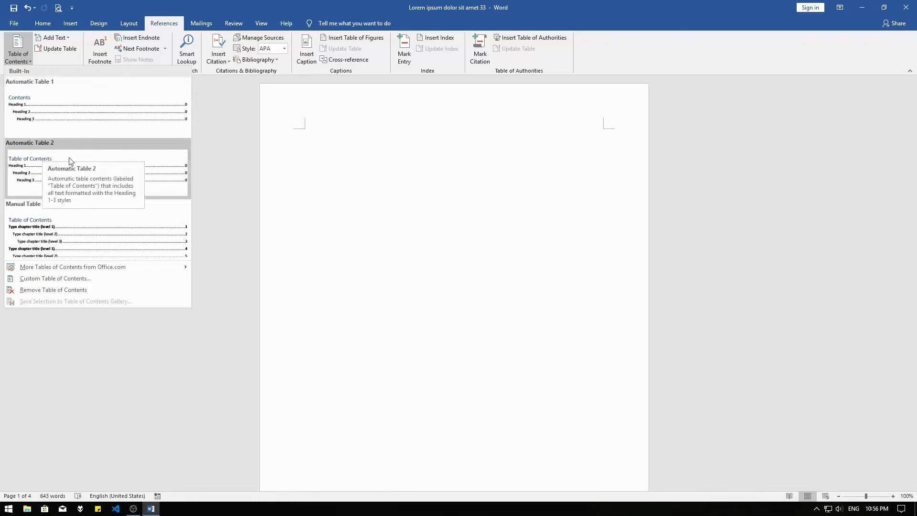
click(68, 119)
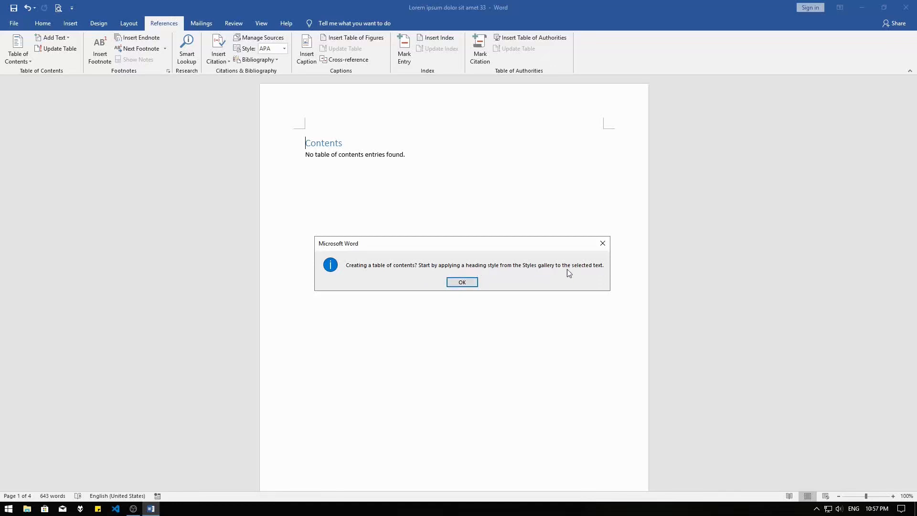
click(470, 283)
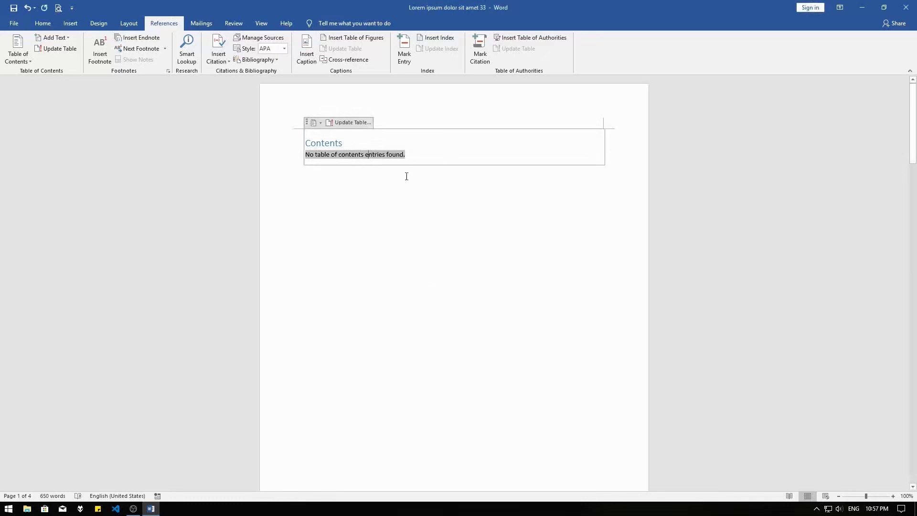
click(396, 217)
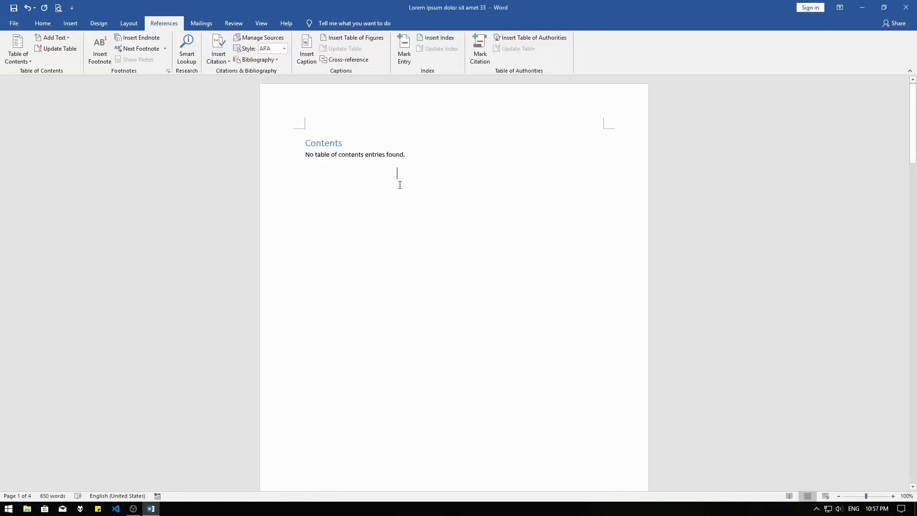
Try to rebuild the contents table by reapplying the Automatic Table 1 layout, and dismiss the notice
click(310, 143)
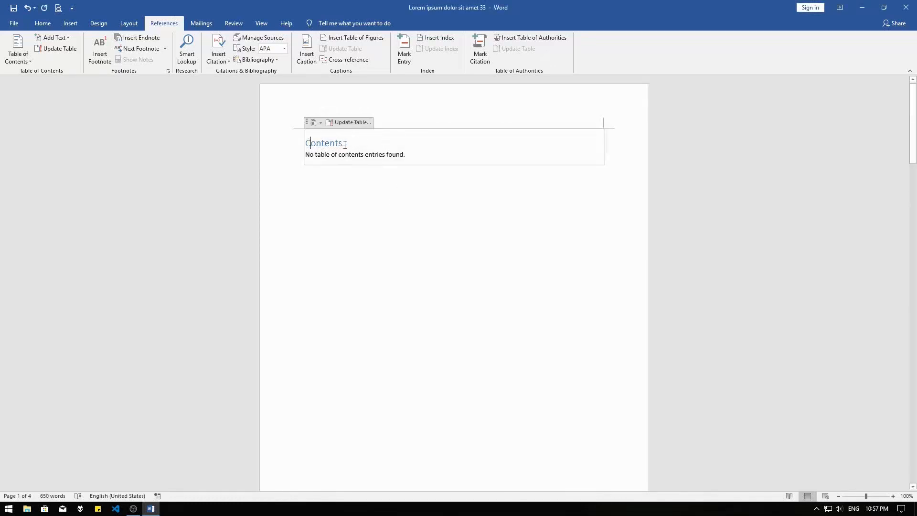
click(315, 122)
click(340, 166)
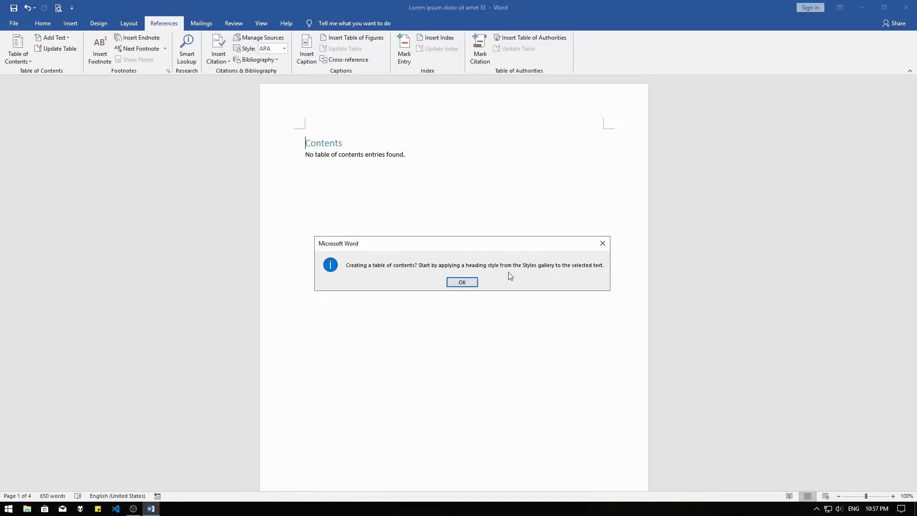
key(Return)
click(338, 179)
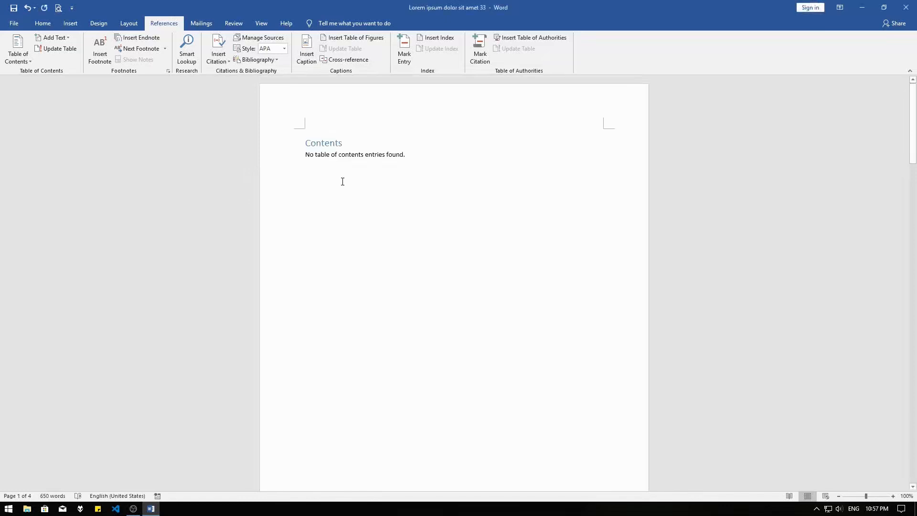
Apply the Heading 1 style to the BAB I chapter title
scroll(342, 181, down, 15)
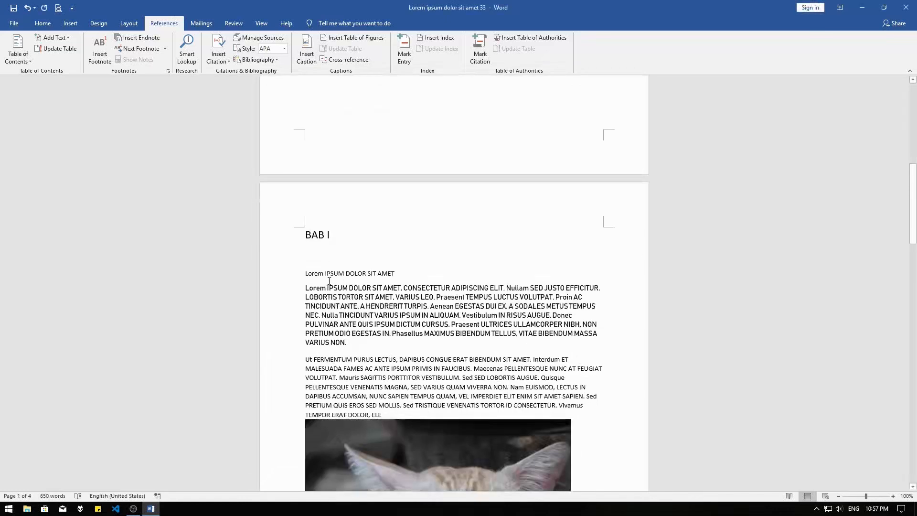
drag(336, 236, 305, 240)
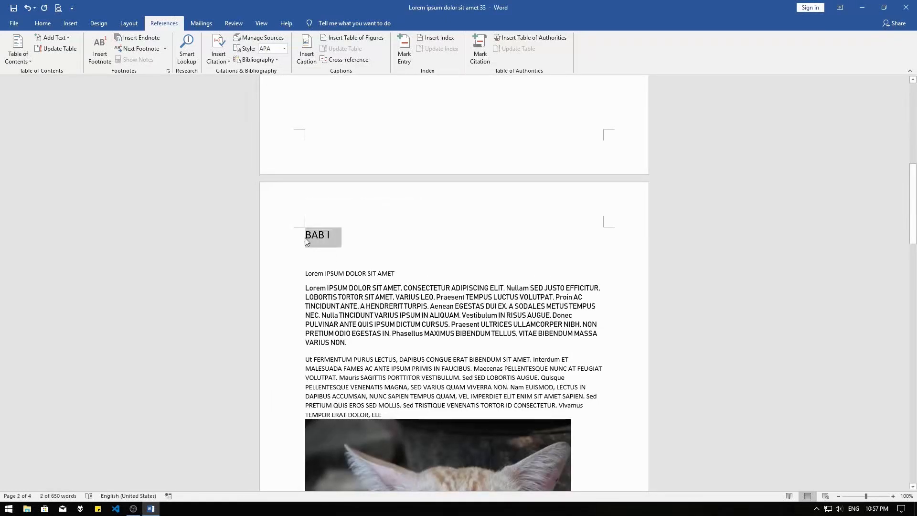
click(306, 240)
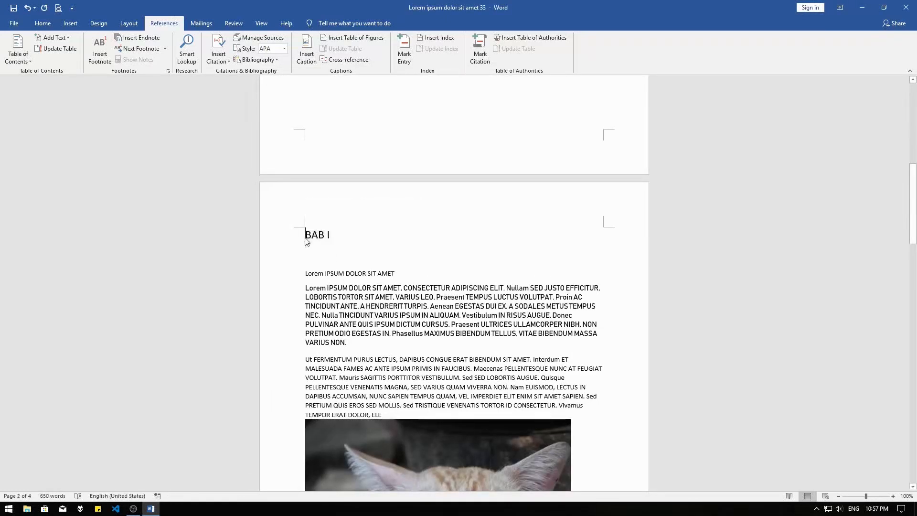
click(43, 23)
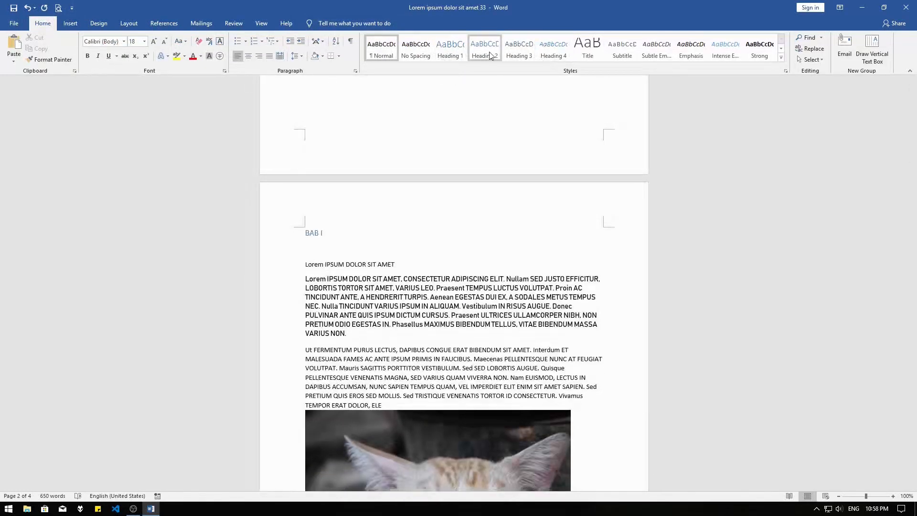
click(454, 46)
scroll(407, 202, down, 3)
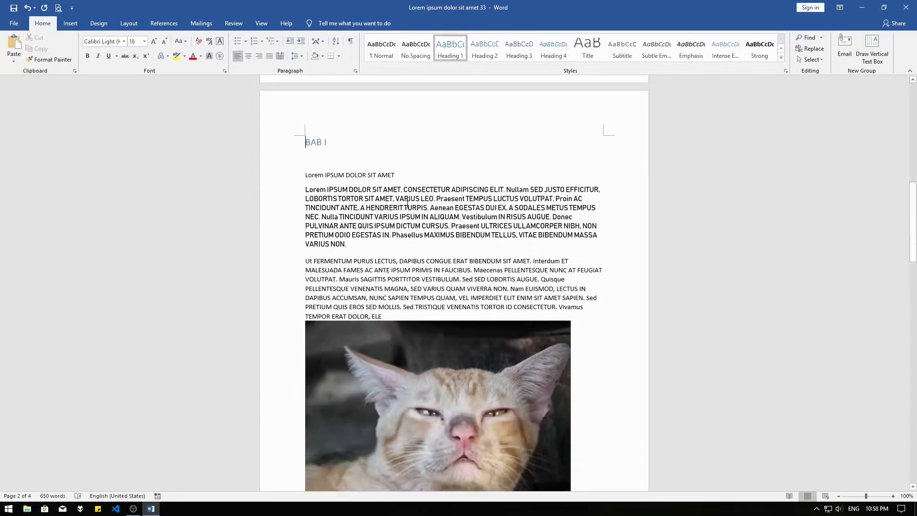
click(414, 157)
Rebuild the contents table on the first page by reapplying the Automatic Table 1 layout
scroll(414, 157, up, 15)
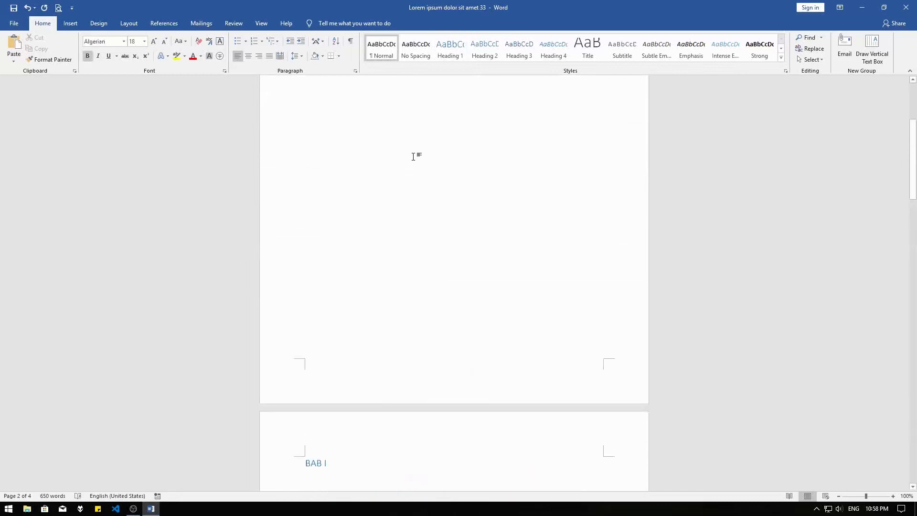
click(347, 144)
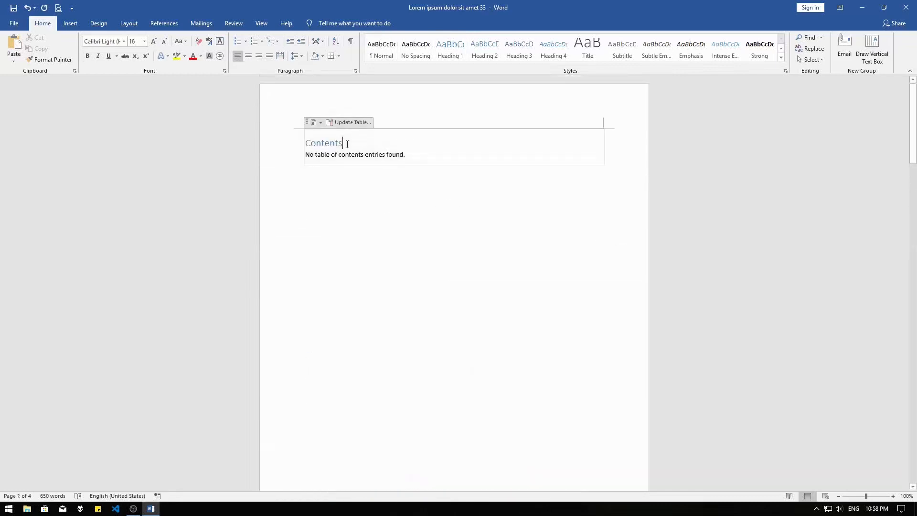
click(315, 122)
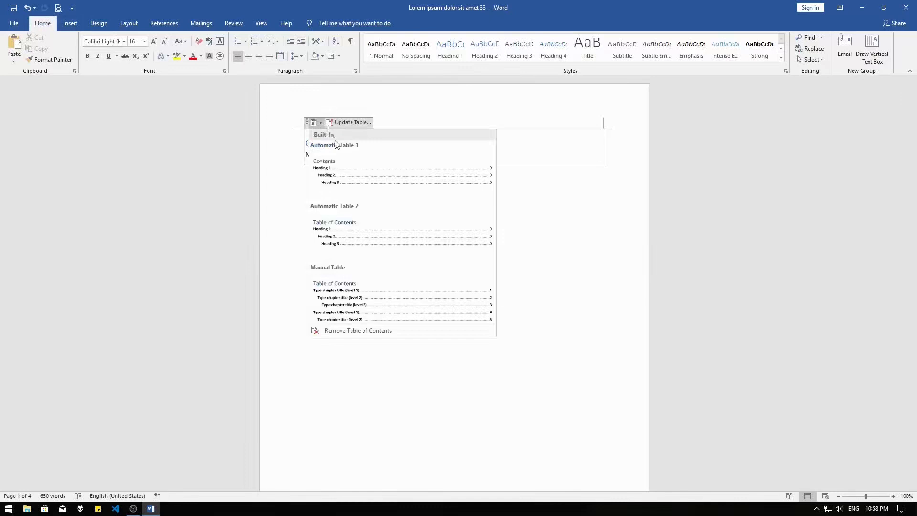
click(338, 165)
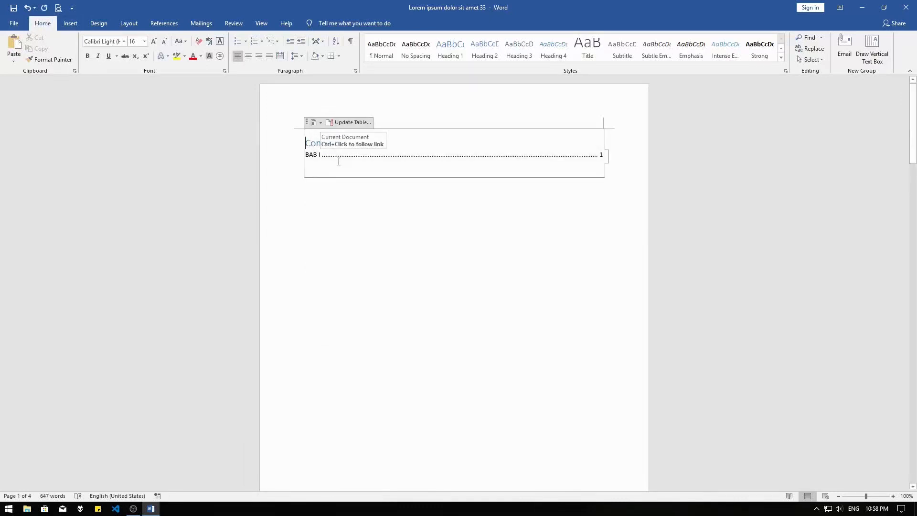
click(338, 161)
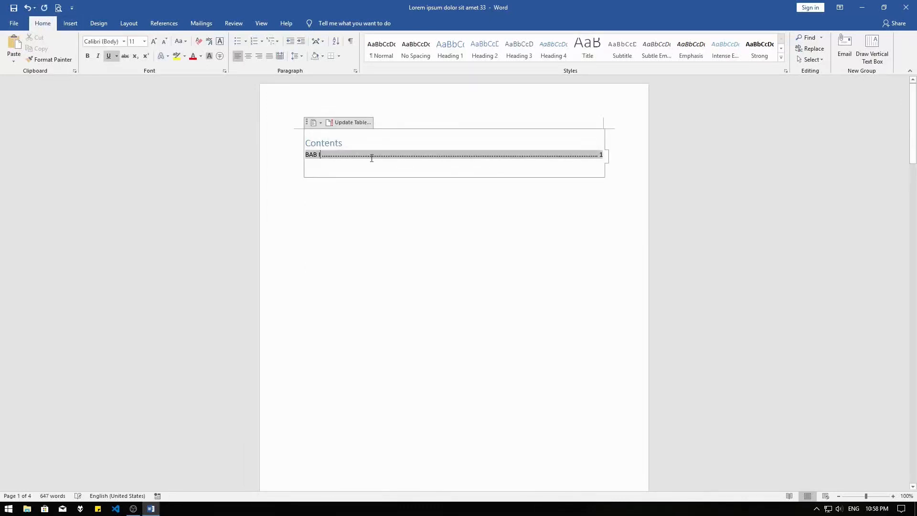
click(505, 177)
Apply the Heading 1 style to the BAB II chapter title
scroll(505, 177, down, 10)
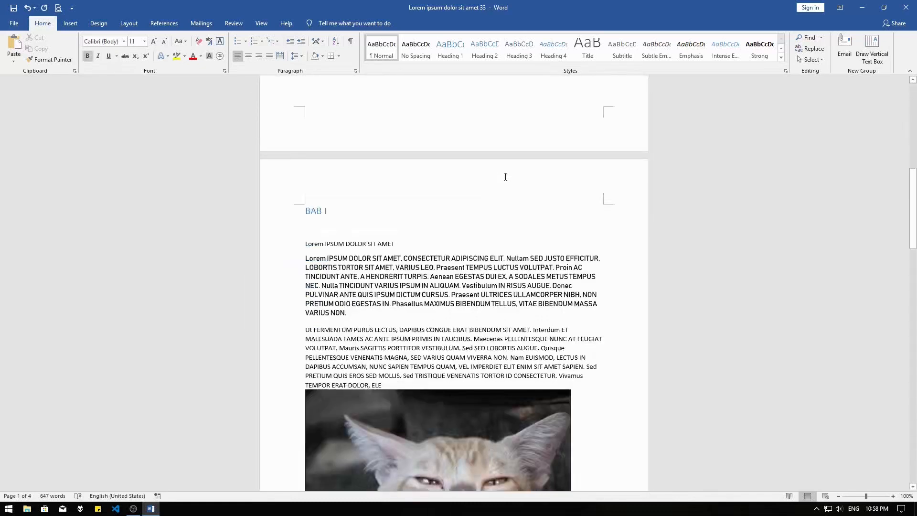
scroll(505, 176, down, 20)
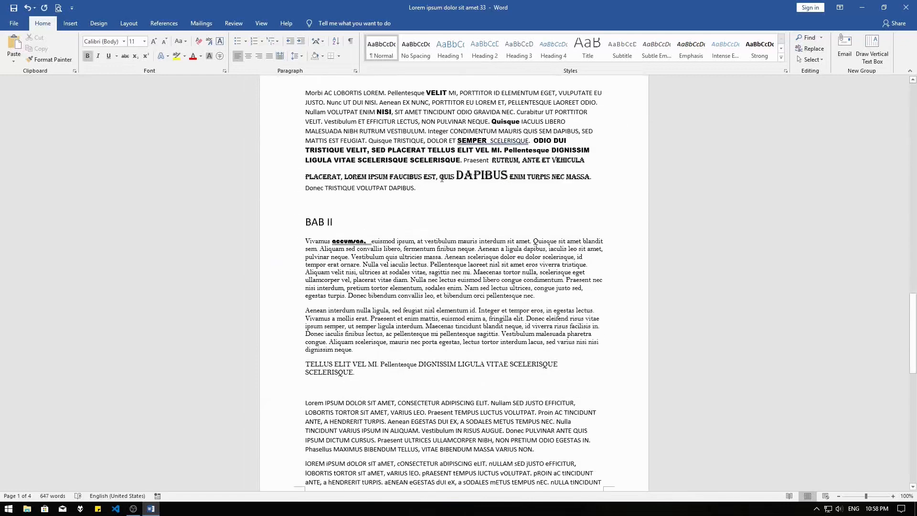
drag(304, 225, 338, 224)
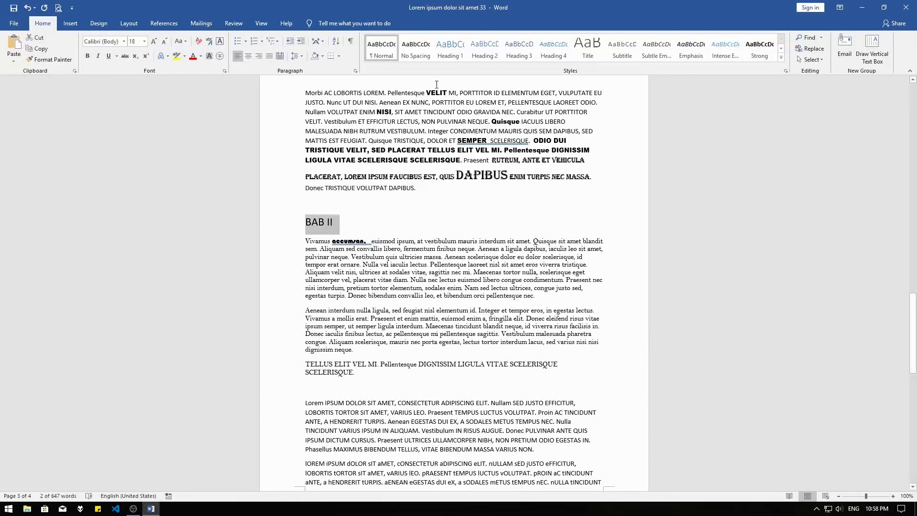
click(450, 47)
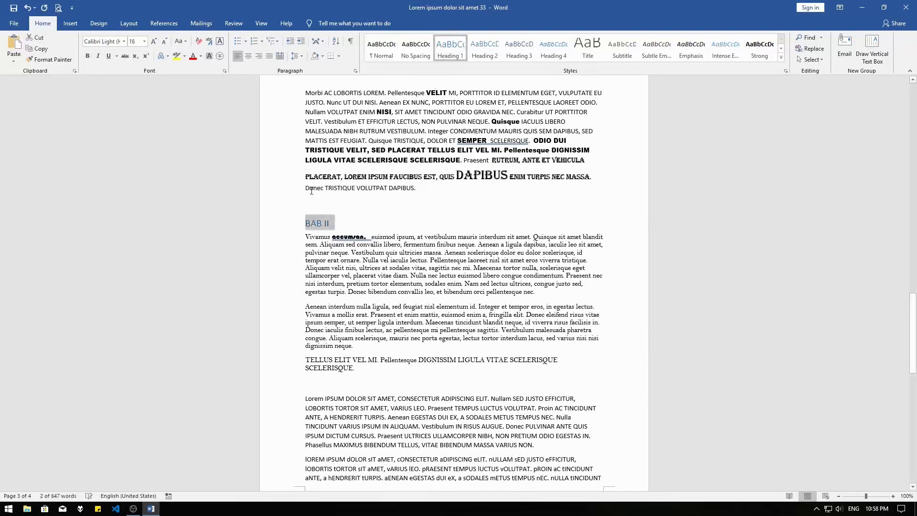
click(355, 224)
Apply the Heading 1 style to the BAB III chapter title
scroll(375, 217, down, 10)
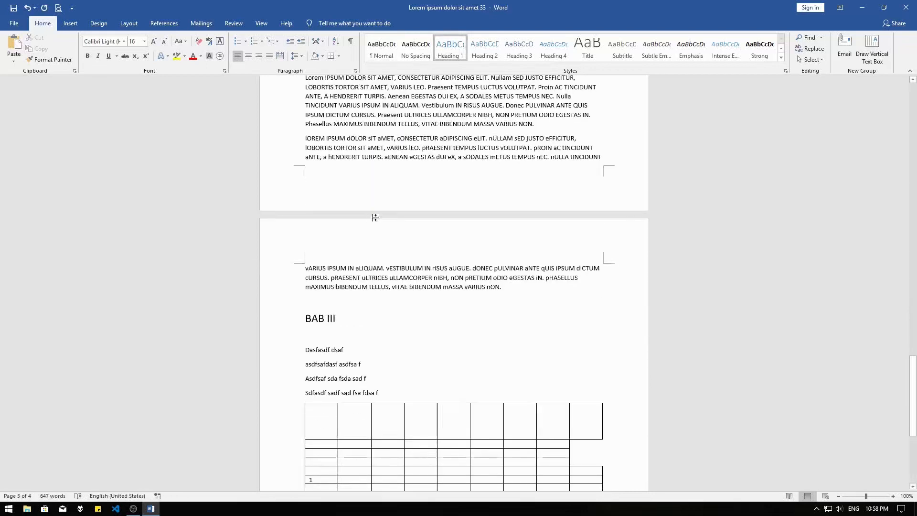
scroll(375, 217, down, 3)
drag(304, 250, 337, 251)
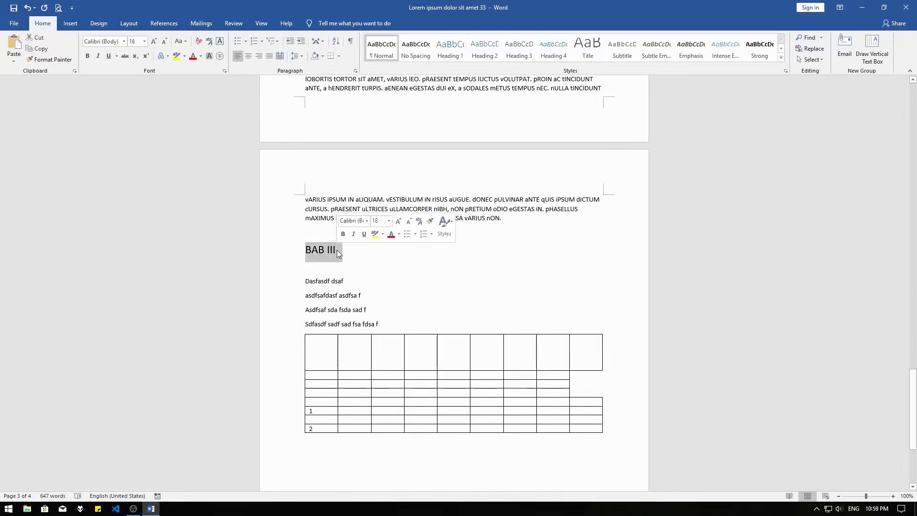
click(459, 46)
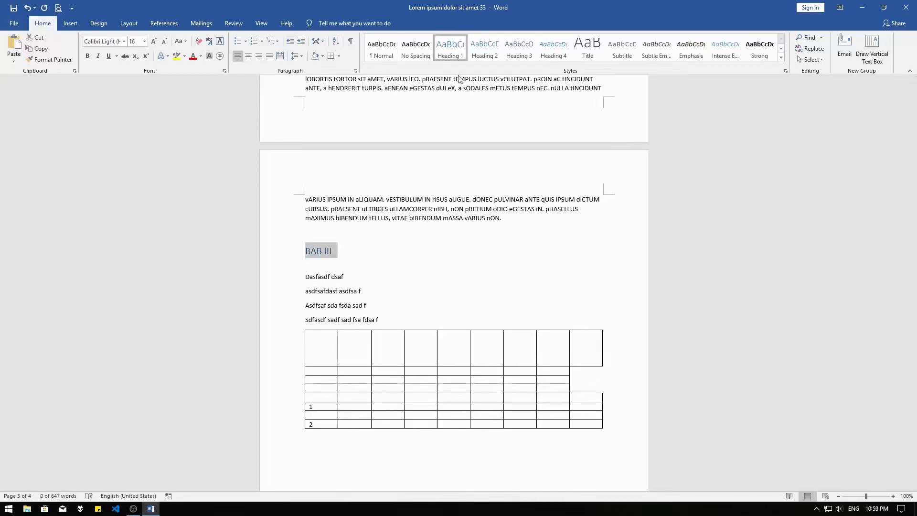
Update the entire contents table on the first page so it covers the BAB II and BAB III headings
scroll(452, 171, up, 15)
scroll(452, 171, up, 20)
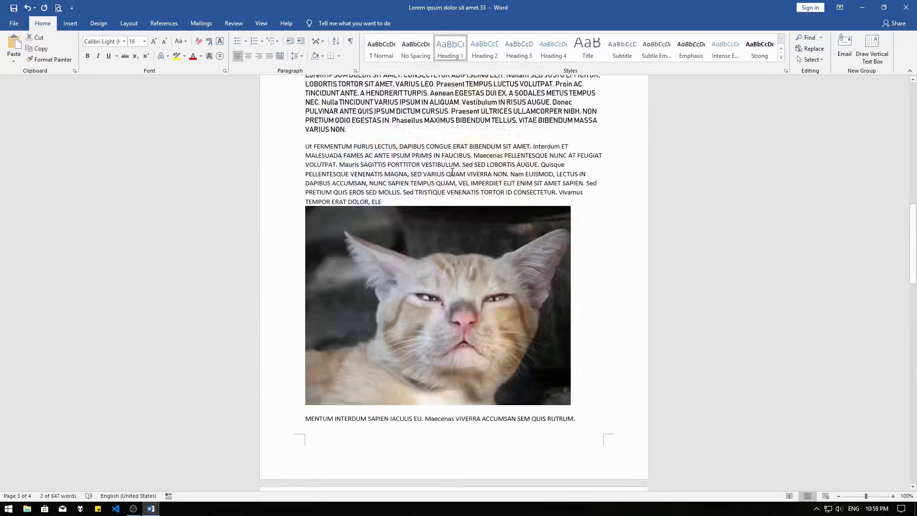
scroll(482, 167, up, 2)
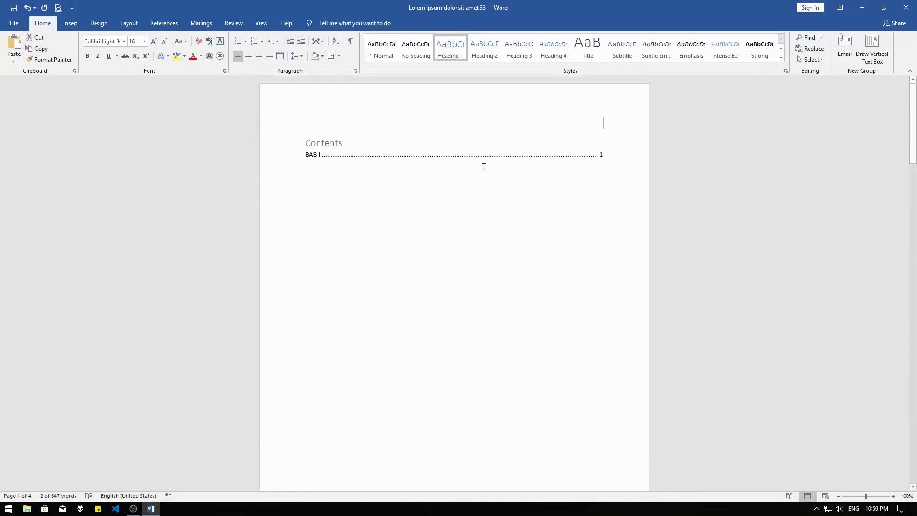
click(404, 142)
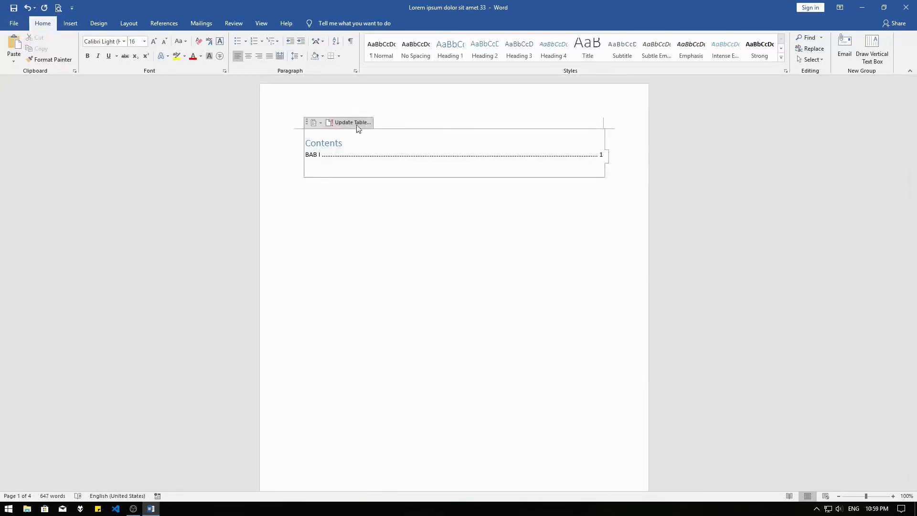
click(320, 122)
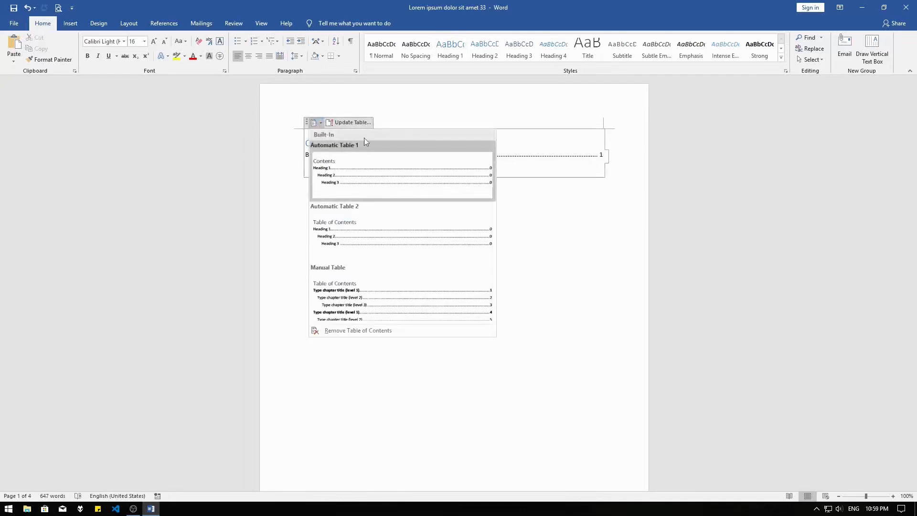
click(517, 169)
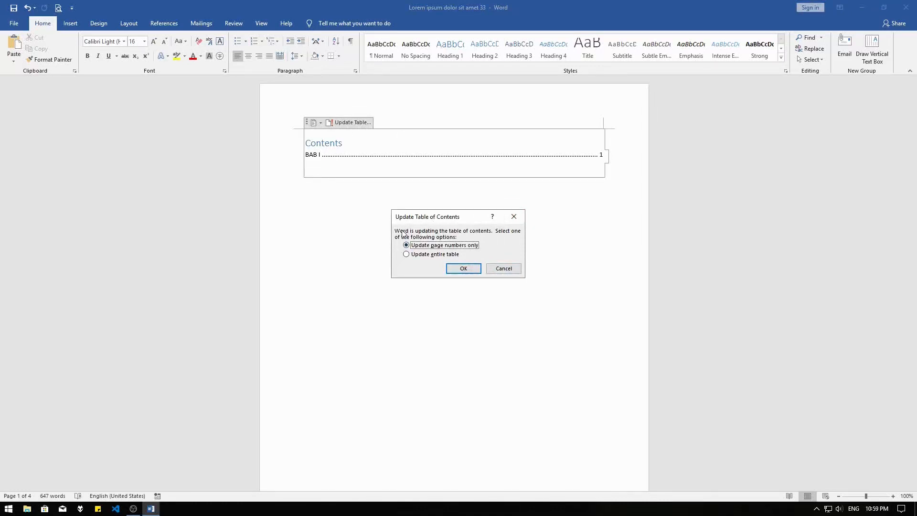
click(413, 257)
click(463, 268)
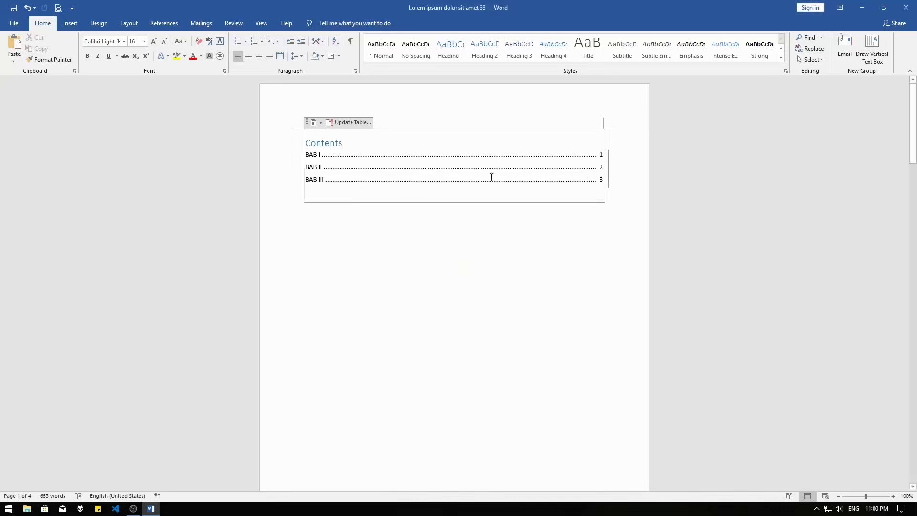
click(316, 123)
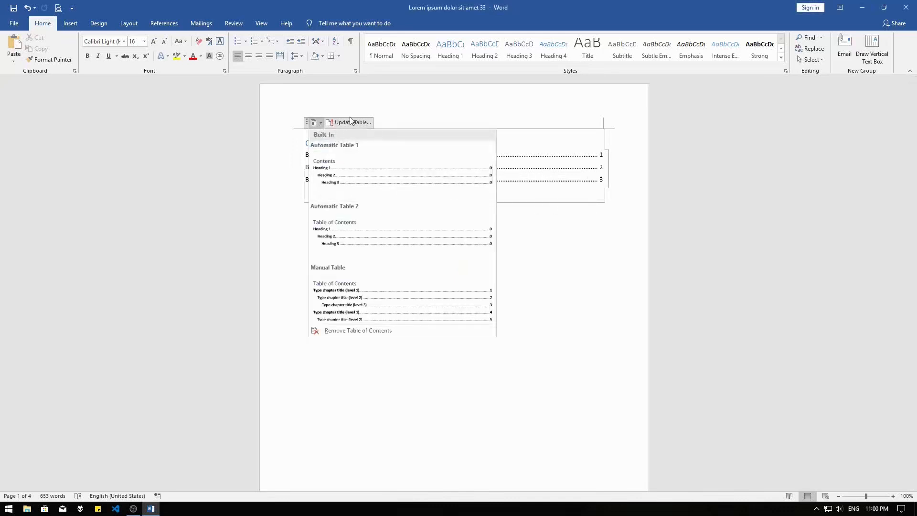
click(580, 161)
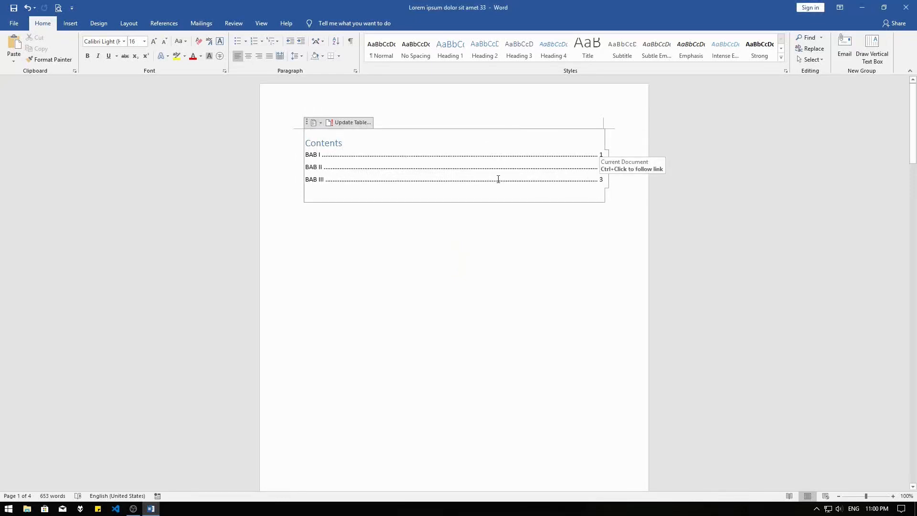
click(524, 168)
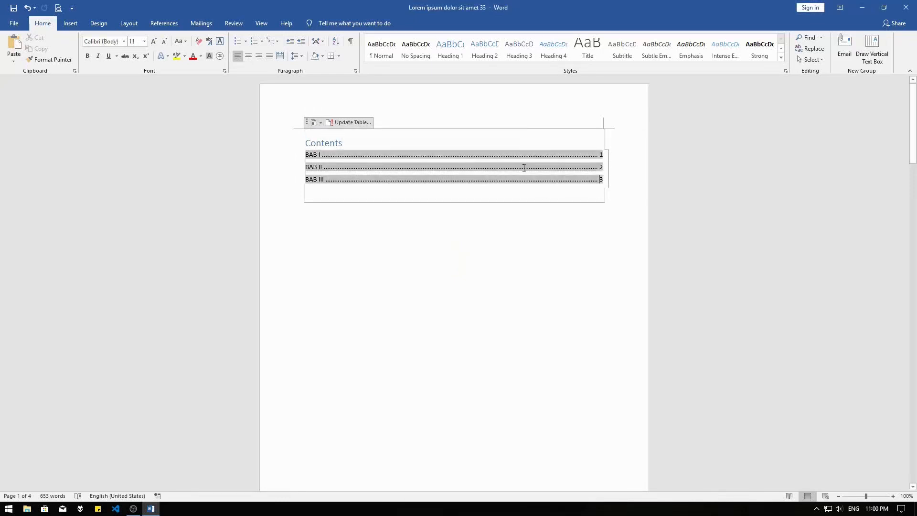
click(562, 212)
Insert a page break before the BAB II heading and delete the empty line above the heading on its new page
scroll(562, 212, down, 8)
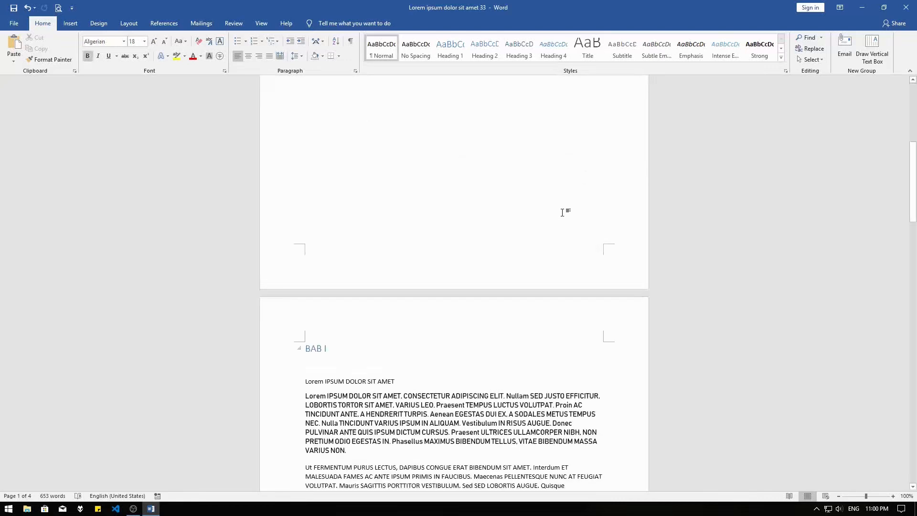
scroll(562, 212, up, 8)
scroll(562, 212, down, 20)
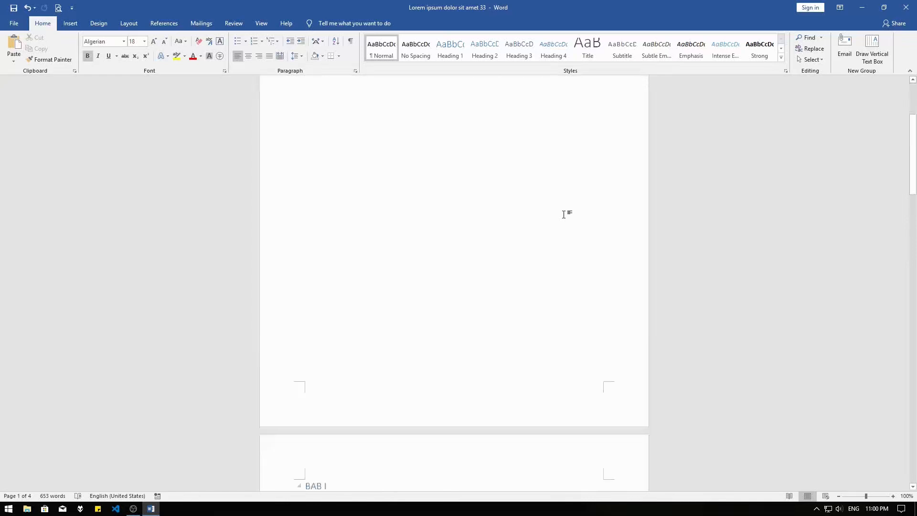
scroll(565, 222, down, 10)
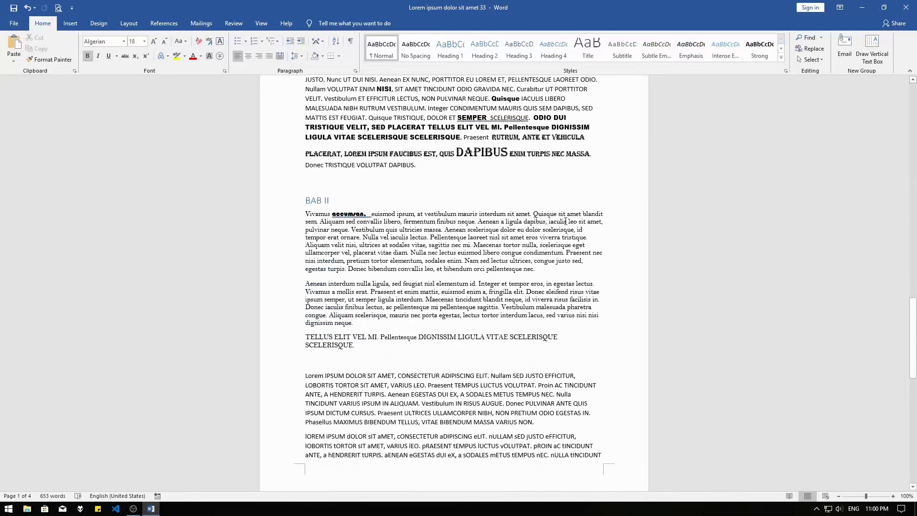
click(354, 189)
key(ctrl+Return)
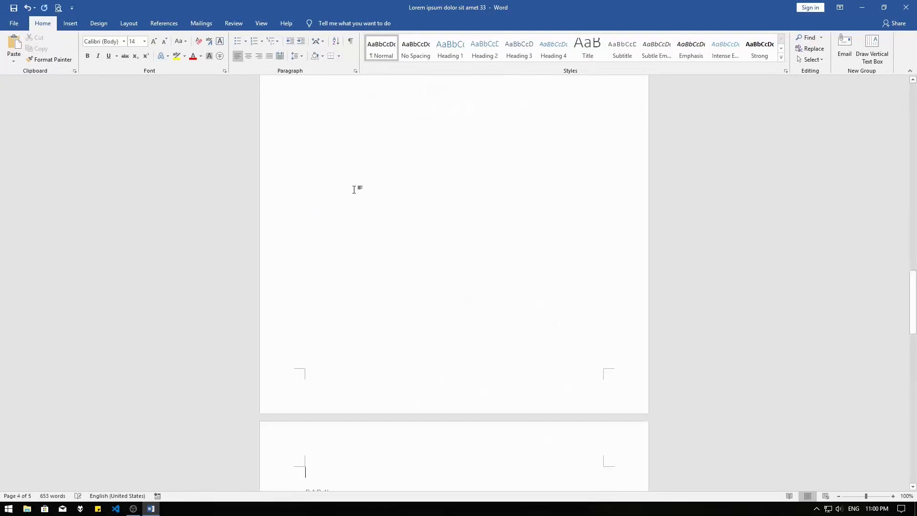
scroll(354, 189, down, 5)
key(Delete)
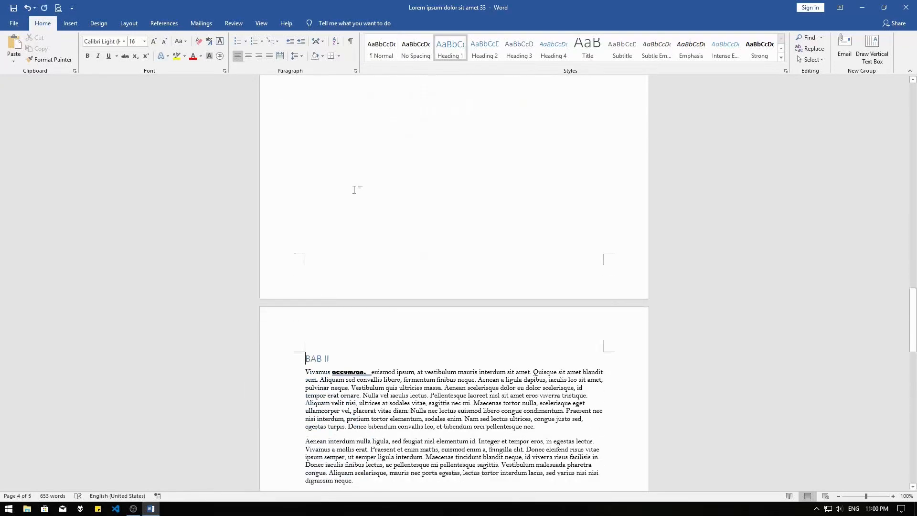
Add page numbers at the top of the pages in the Plain Number 3 style and return to the body text
scroll(354, 189, down, 2)
scroll(348, 273, up, 20)
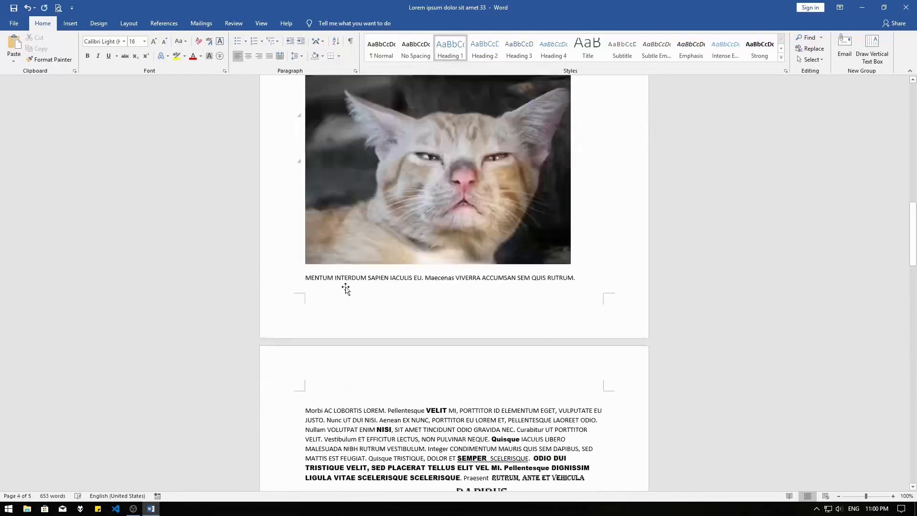
scroll(347, 287, down, 6)
scroll(347, 286, down, 20)
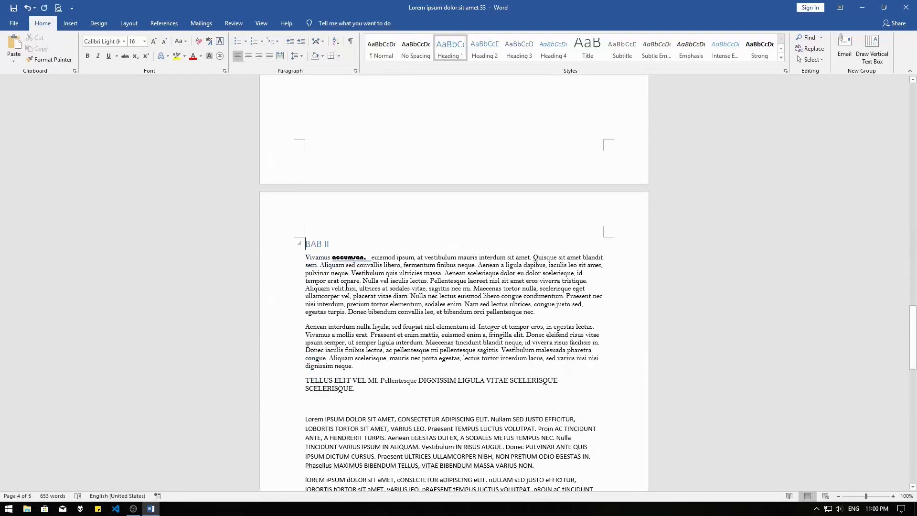
scroll(339, 245, down, 12)
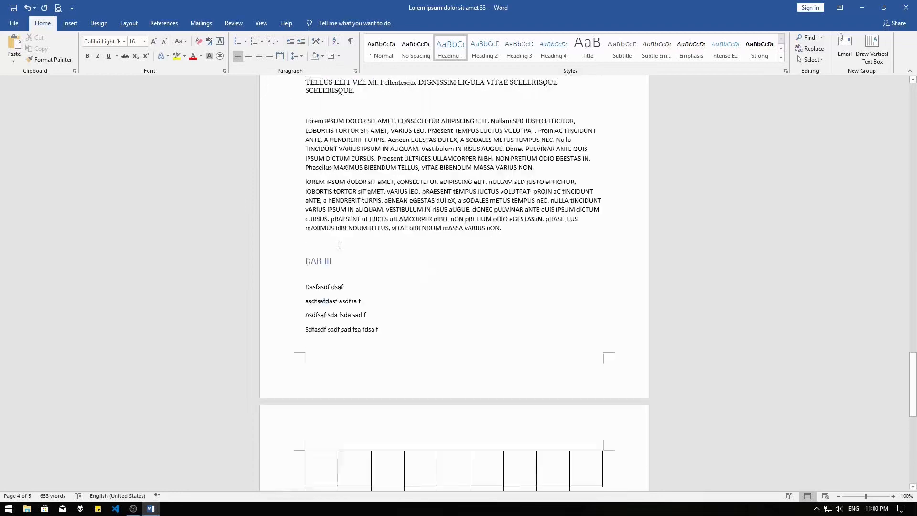
scroll(338, 245, up, 2)
scroll(339, 244, up, 15)
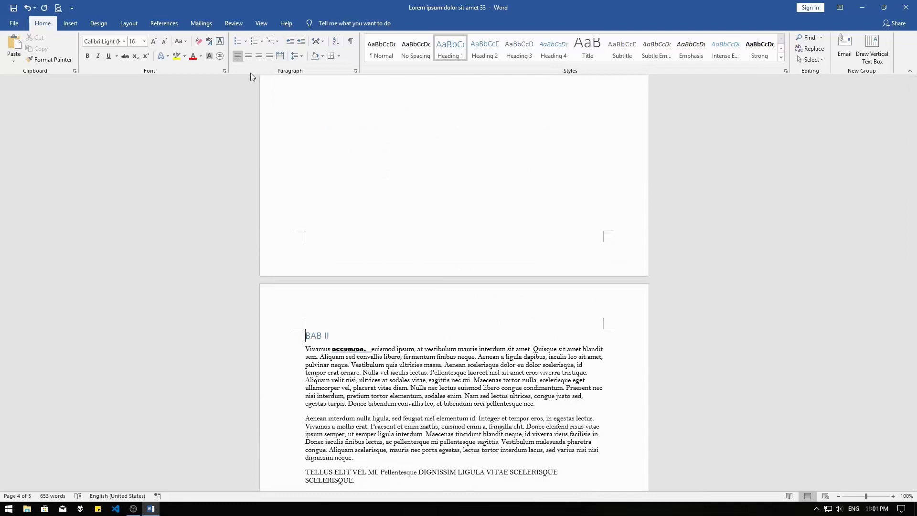
click(70, 23)
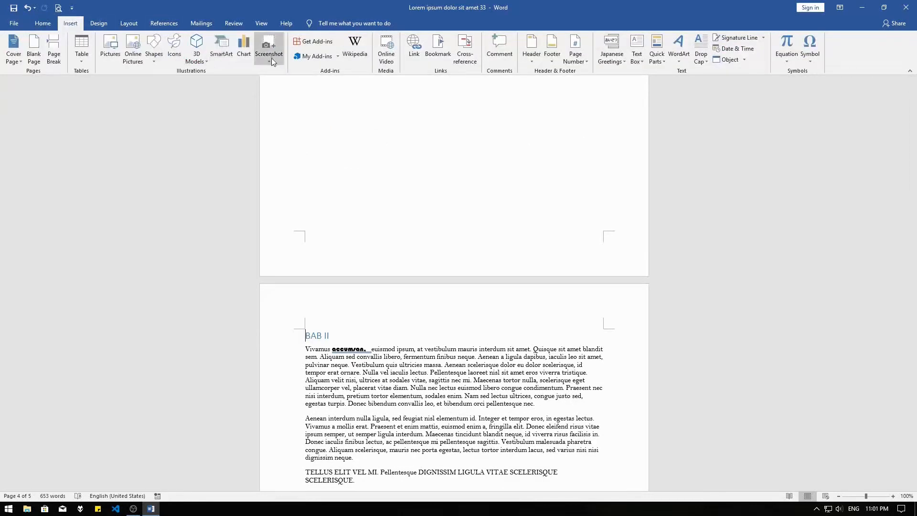
click(574, 57)
mouse_move(592, 70)
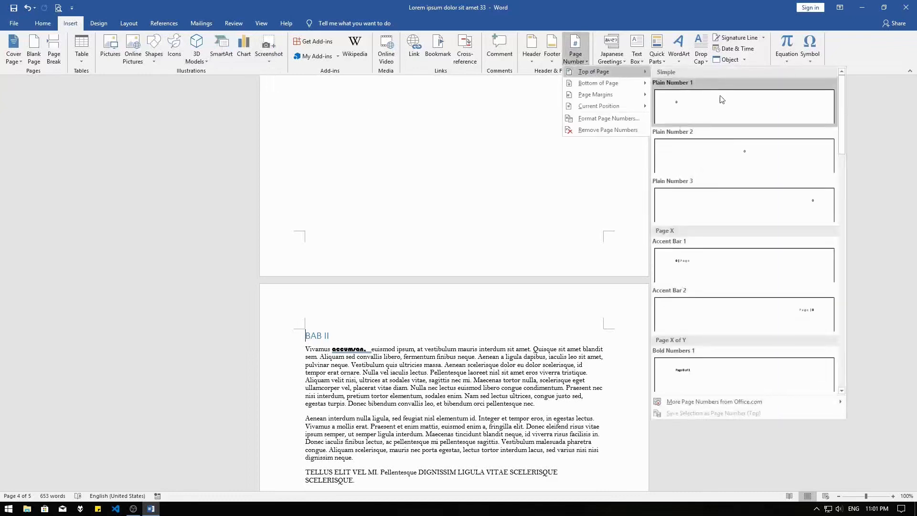
click(759, 209)
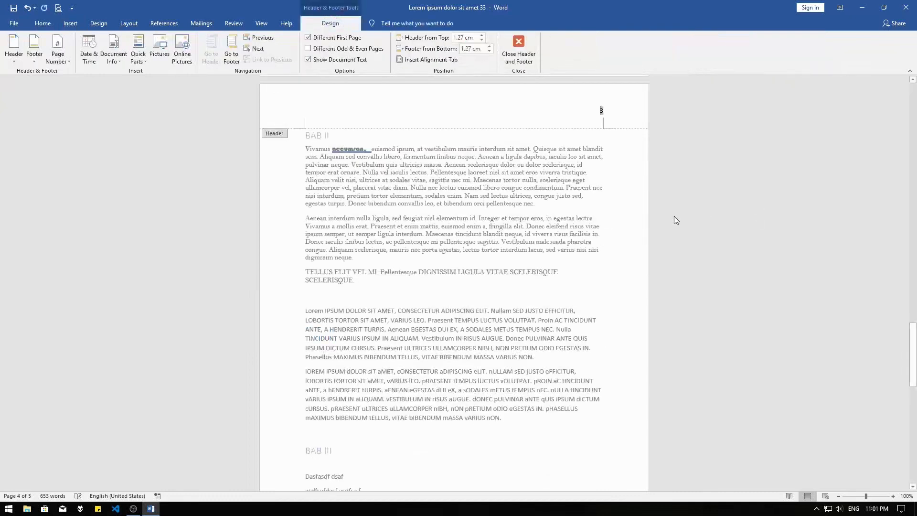
double_click(431, 162)
Update the contents table on the first page, refreshing the page numbers only
scroll(430, 163, up, 4)
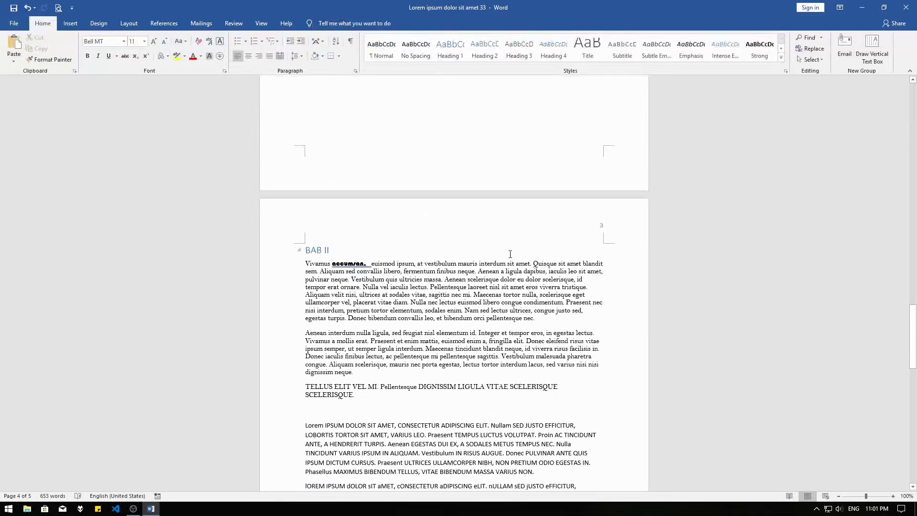
scroll(597, 245, up, 20)
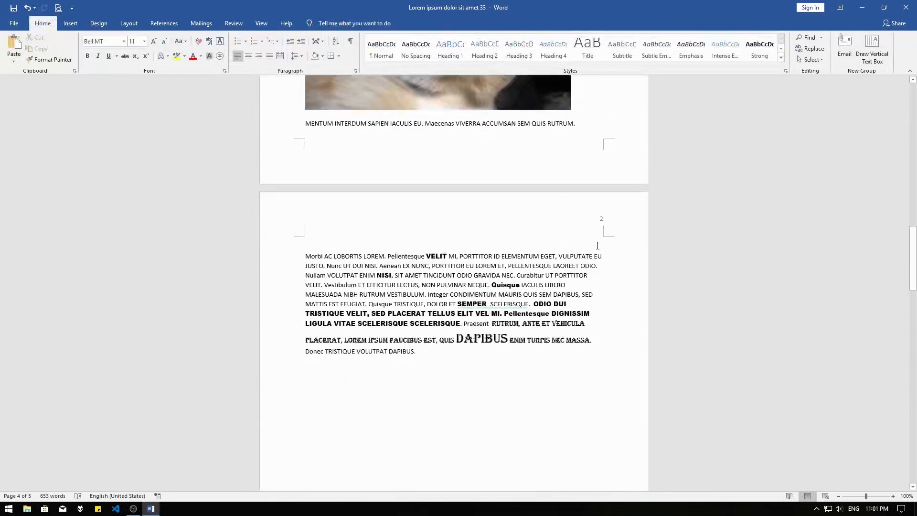
scroll(597, 245, up, 9)
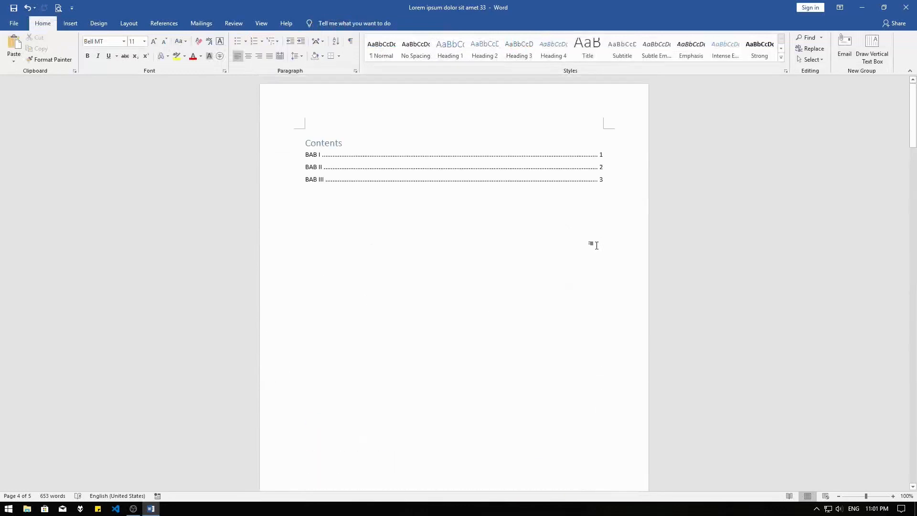
click(406, 138)
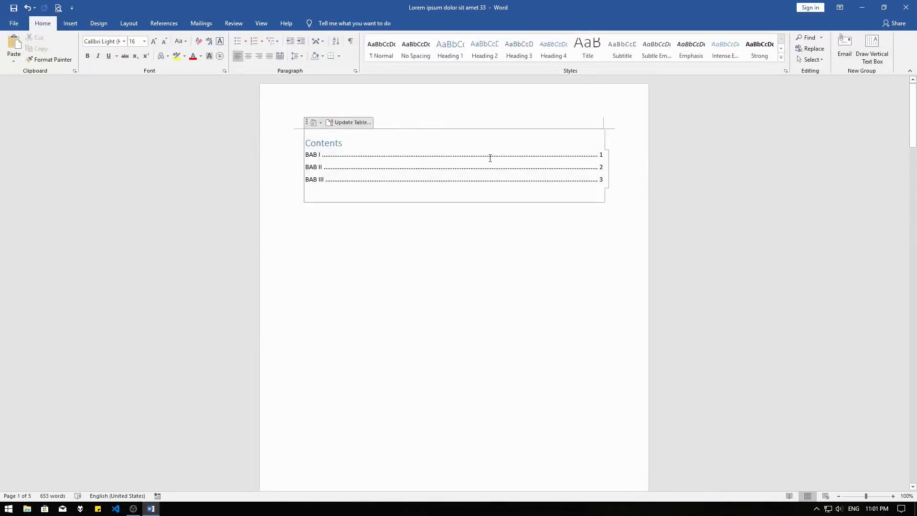
click(347, 123)
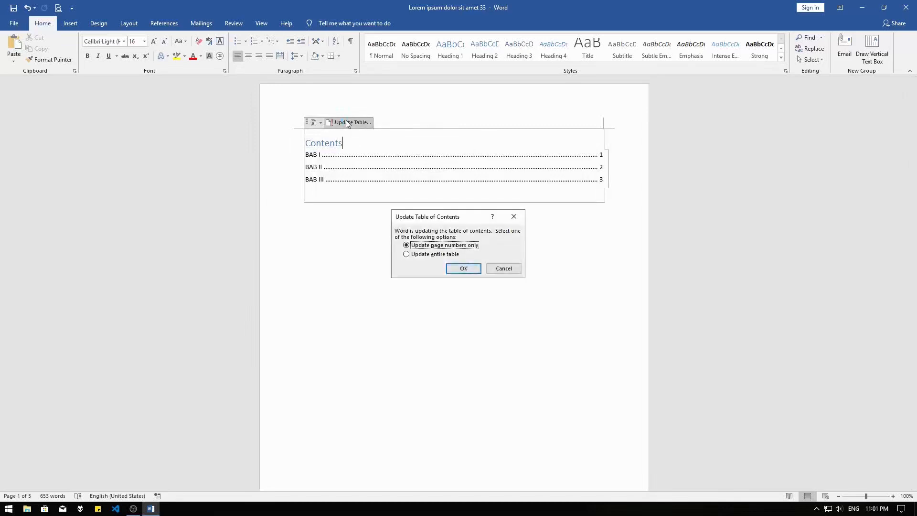
click(438, 255)
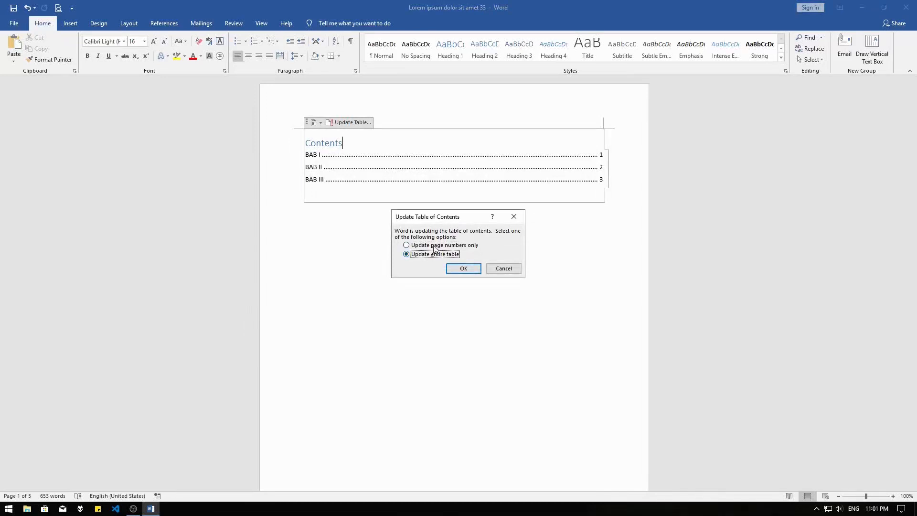
click(435, 246)
click(461, 268)
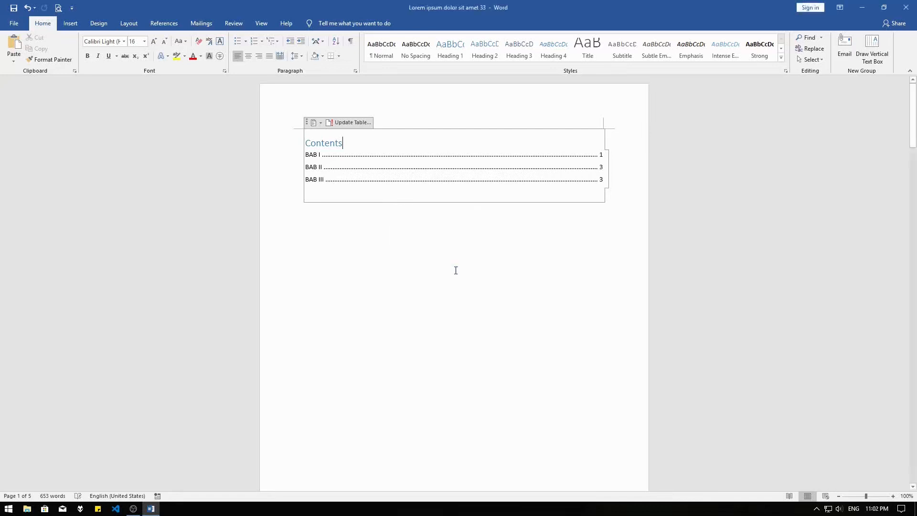
click(557, 171)
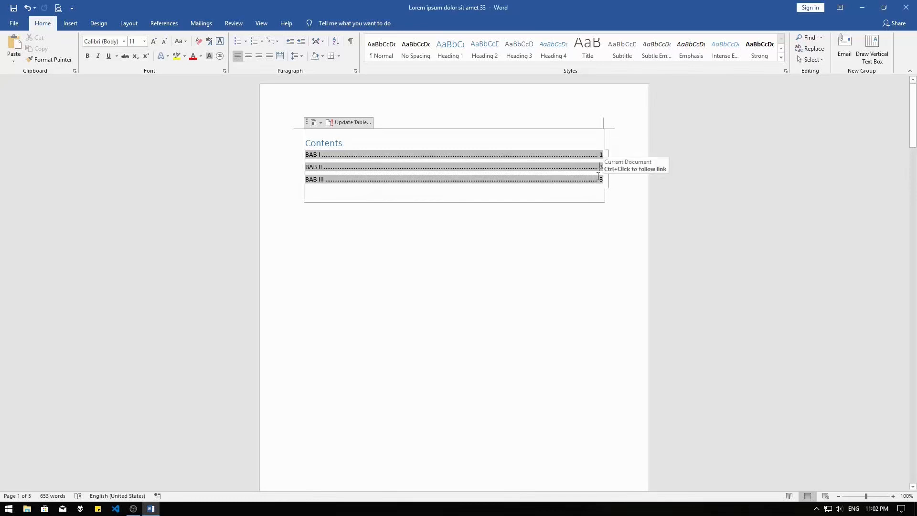
click(320, 122)
click(547, 151)
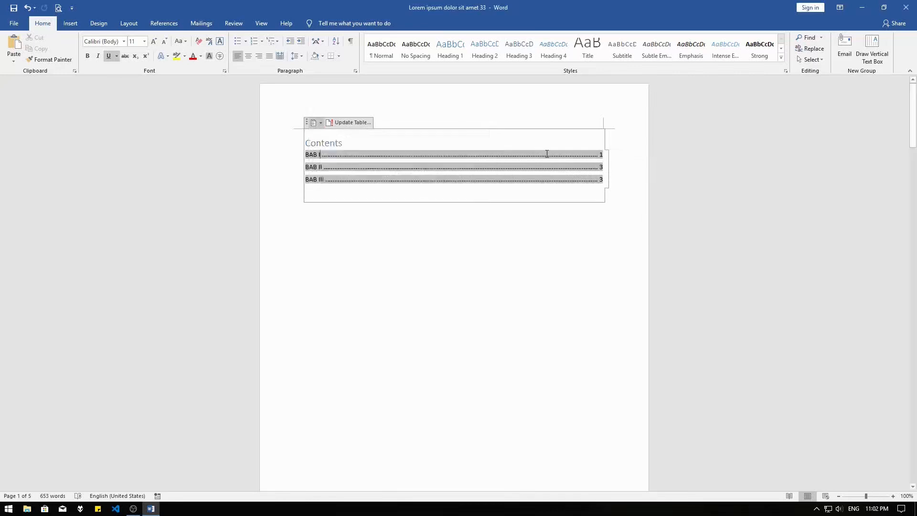
click(321, 123)
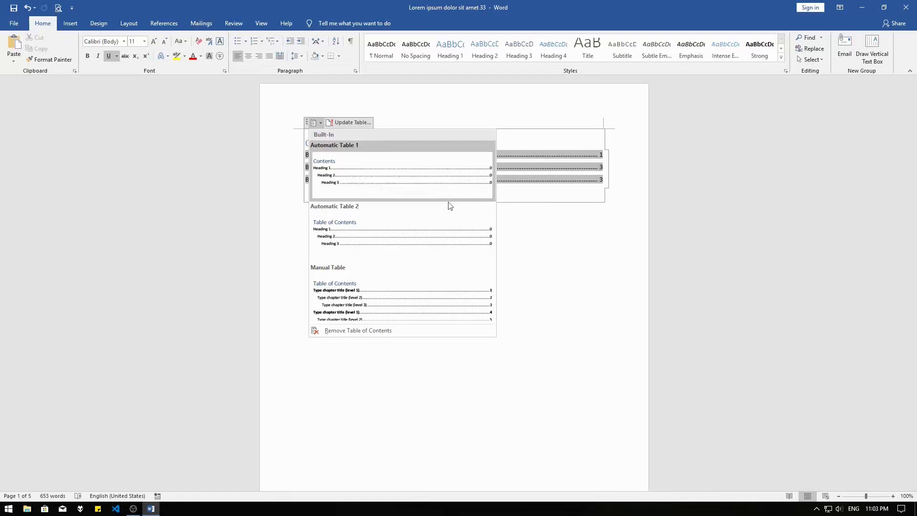
click(527, 231)
Enter the subchapter title "SUB BAB I" above the paragraph starting "Morbi AC LOBORTIS LOREM" and select that title line
scroll(527, 231, down, 2)
scroll(527, 231, down, 20)
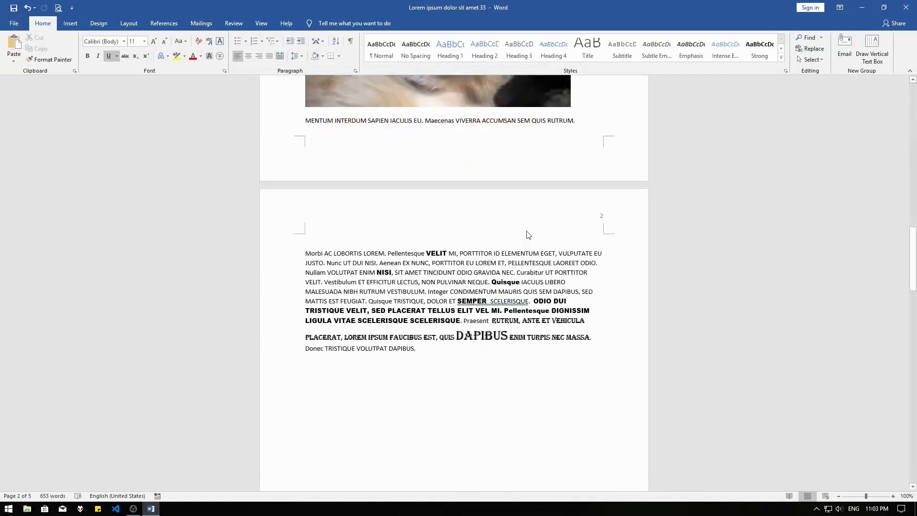
click(421, 236)
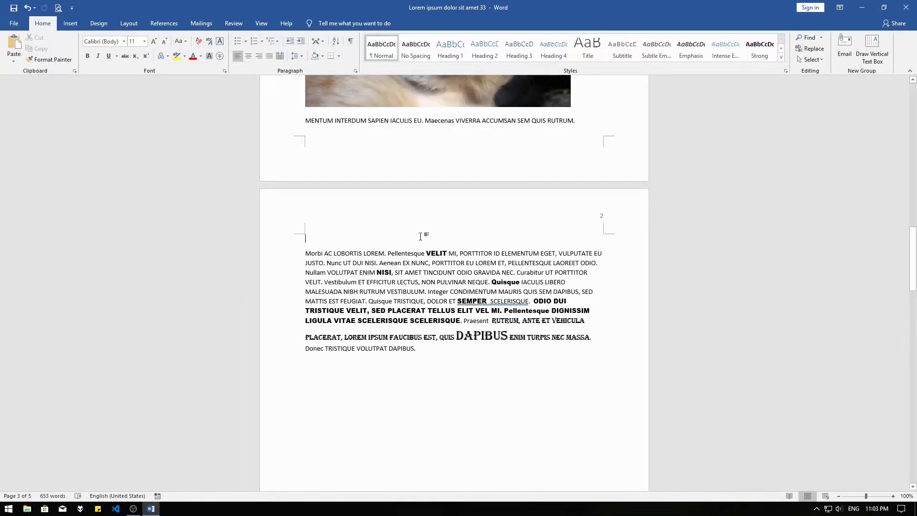
text(b)
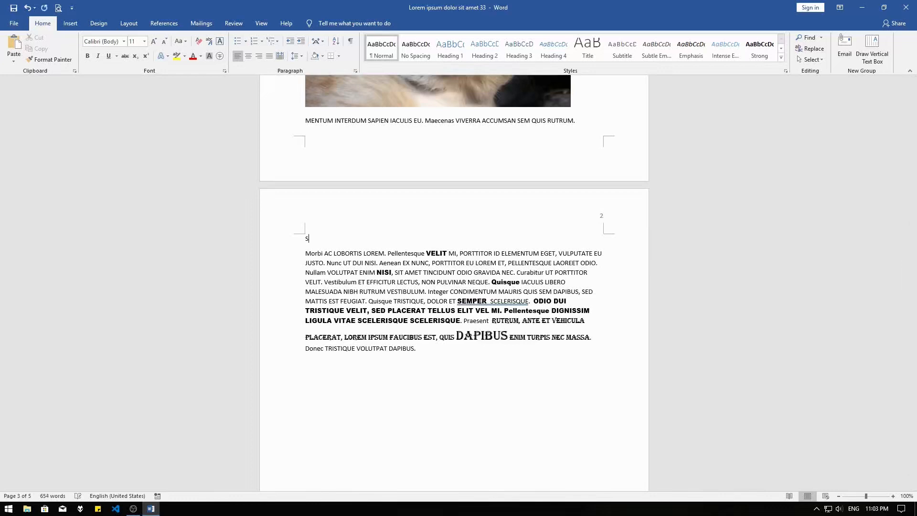
key(BackSpace)
text(SUB BAB I)
triple_click(318, 240)
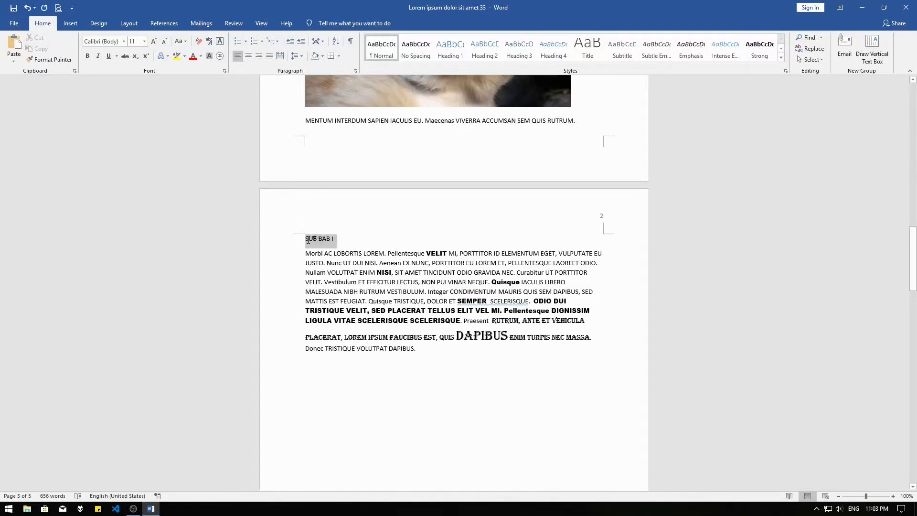
Apply the Heading 2 style to the selected "SUB BAB I" title
click(486, 52)
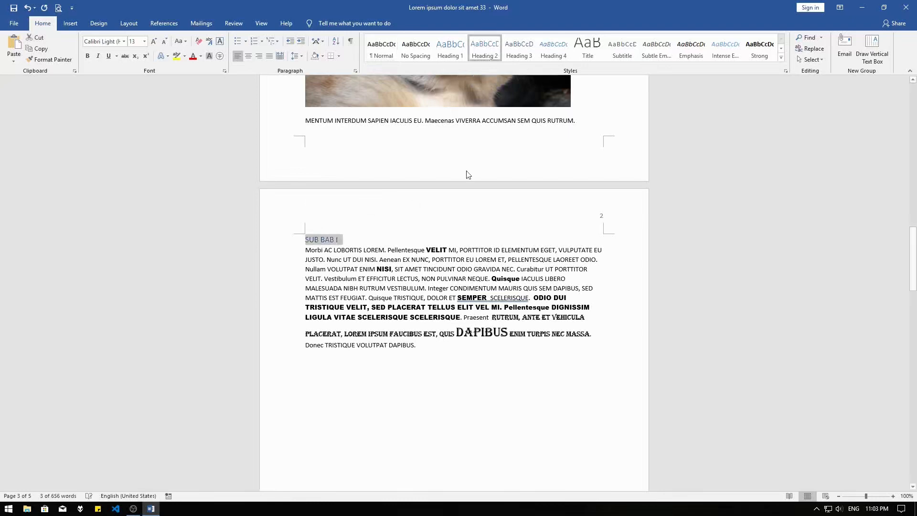
Enter the subchapter title "SUB BAB II" on the empty line within the BAB II text and apply the Heading 3 style to it
scroll(466, 173, down, 20)
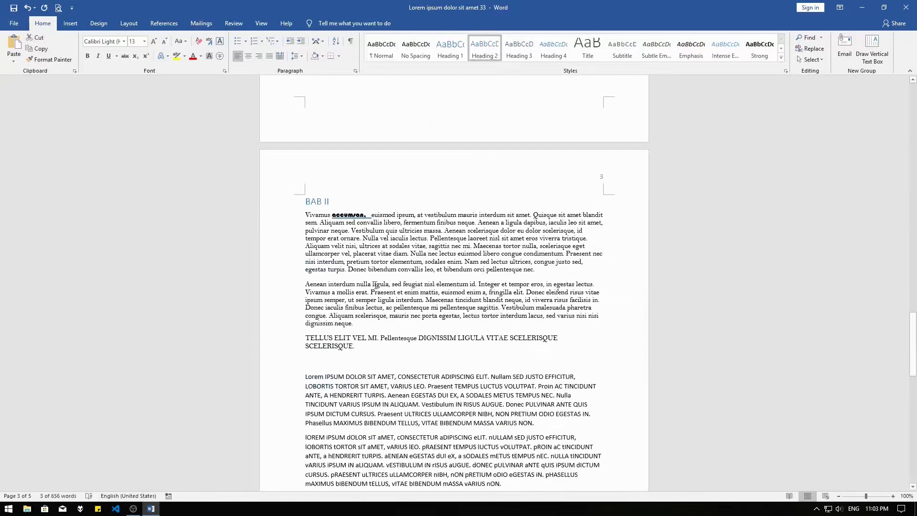
scroll(377, 284, down, 5)
click(371, 249)
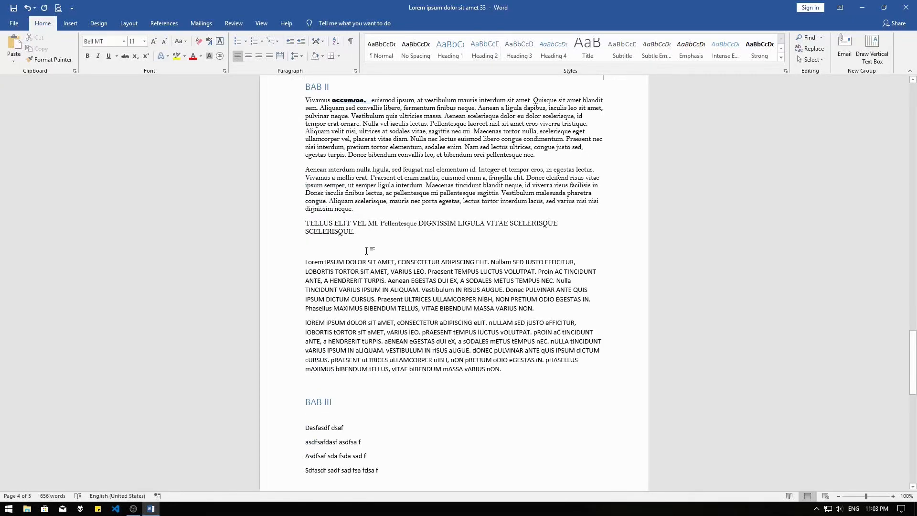
text(SUB BAB II)
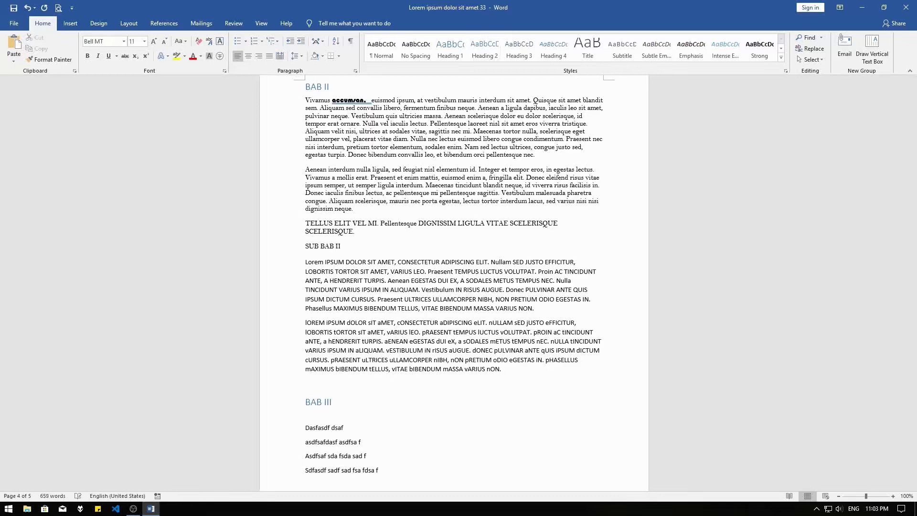
triple_click(352, 249)
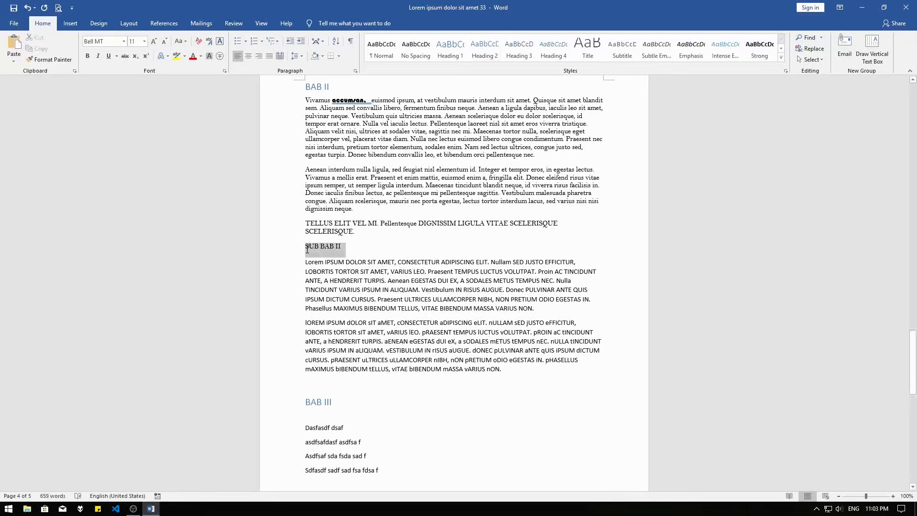
click(518, 48)
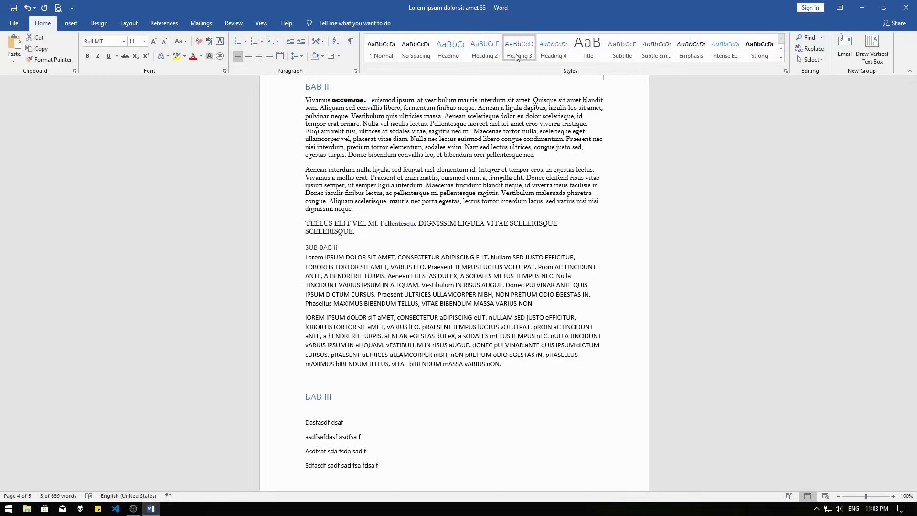
Enter the subchapter title "SUB BAB III" below the last line of the BAB III text and apply the Heading 4 style to it
scroll(354, 288, down, 3)
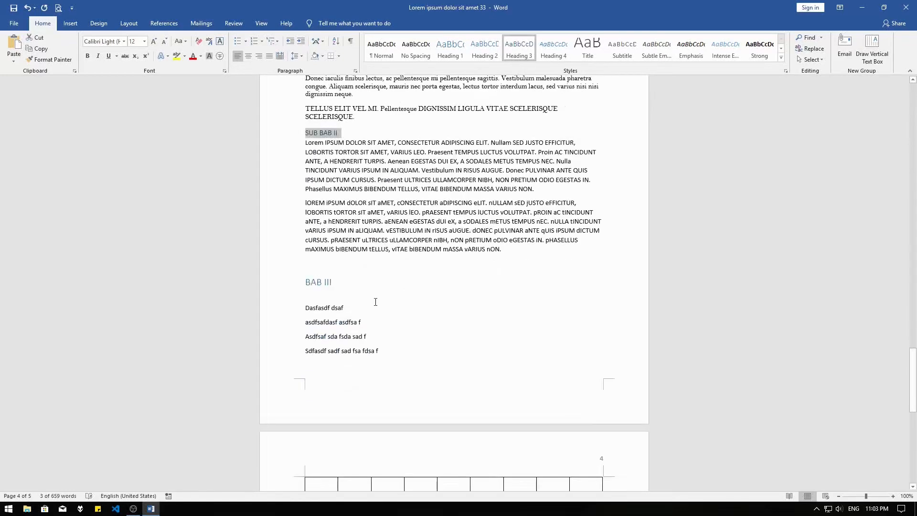
click(354, 288)
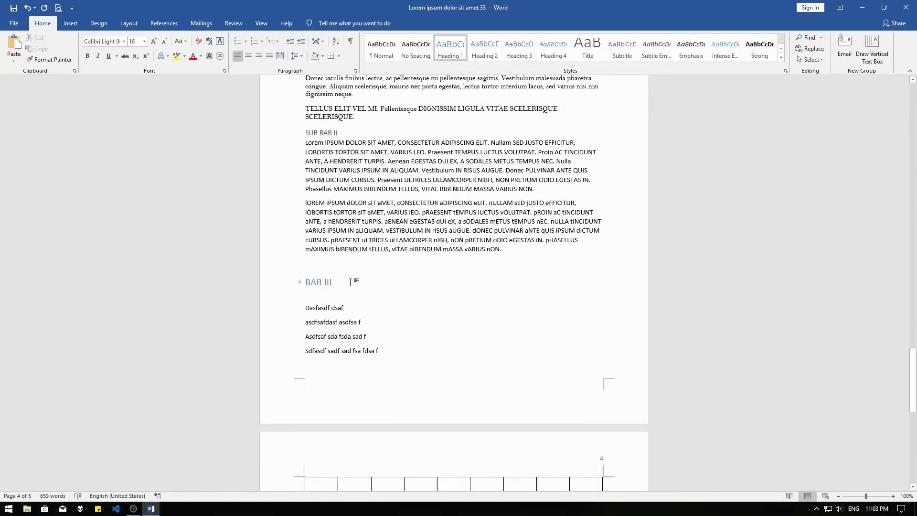
scroll(350, 282, down, 2)
scroll(351, 282, down, 3)
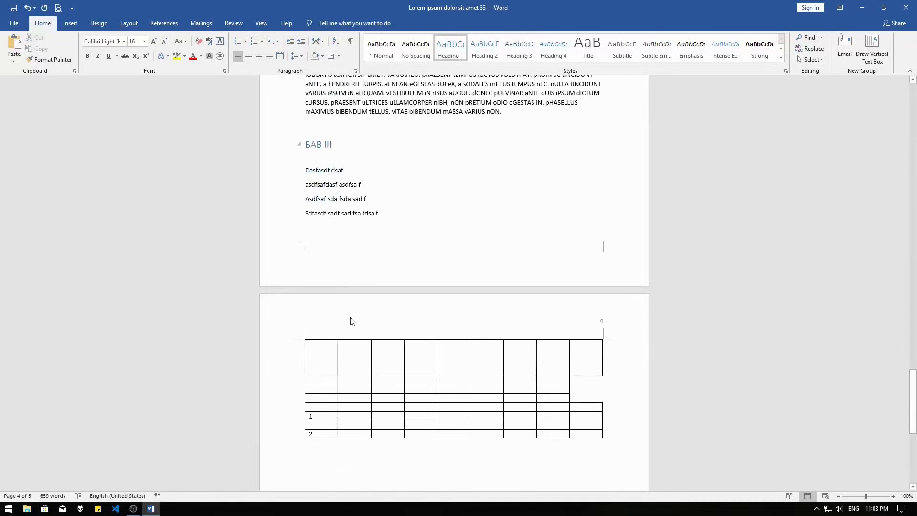
key(Down)
key(Down)
text(SUB BAB III)
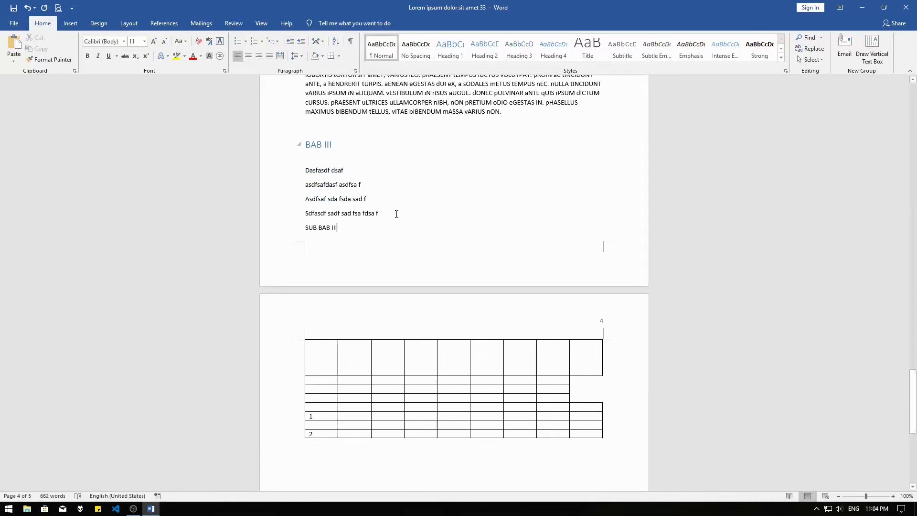
drag(348, 227, 305, 228)
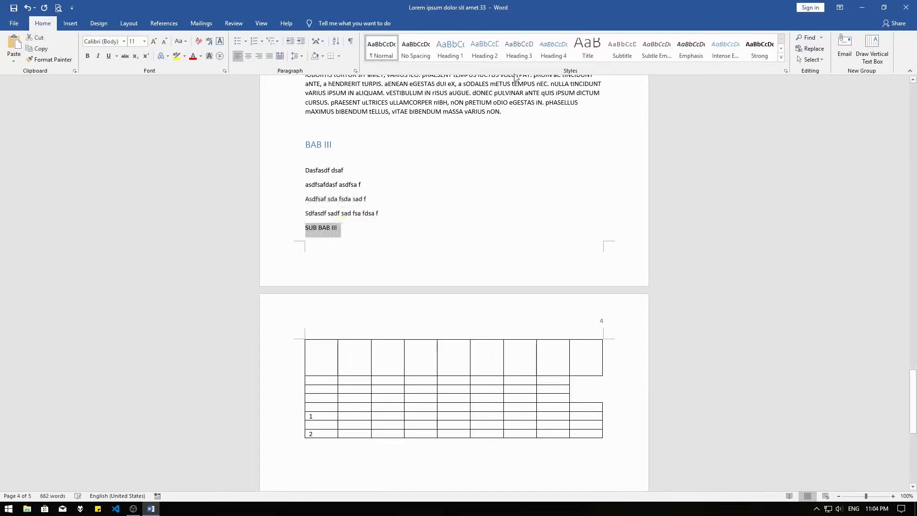
click(557, 57)
click(457, 185)
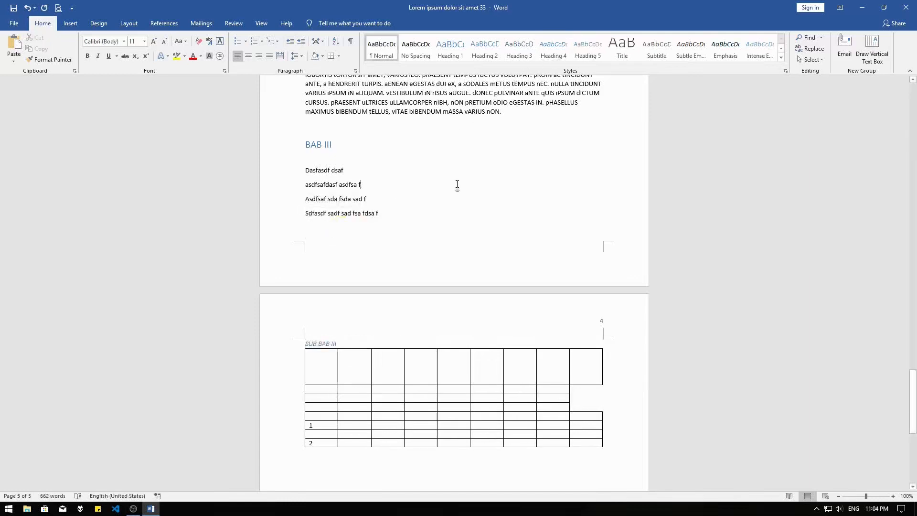
Update only the page numbers of the contents table on the first page
scroll(458, 184, up, 5)
scroll(458, 184, up, 20)
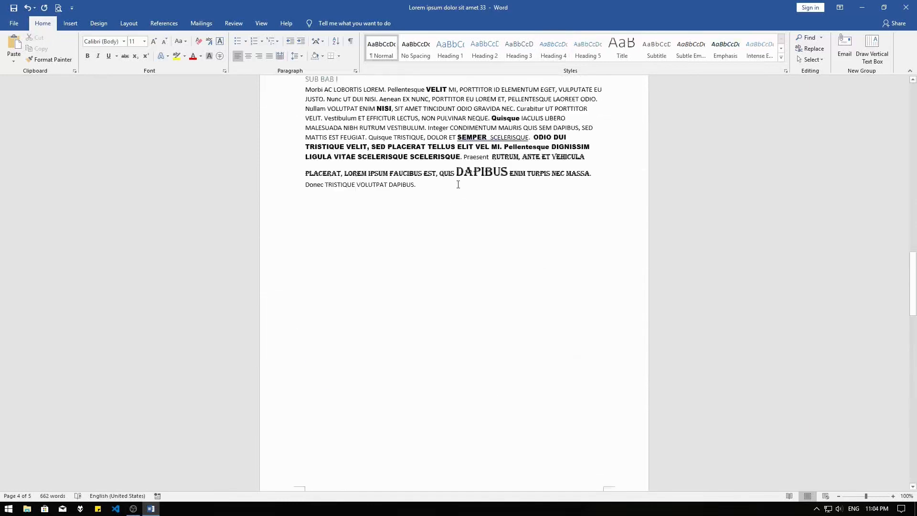
scroll(457, 184, up, 20)
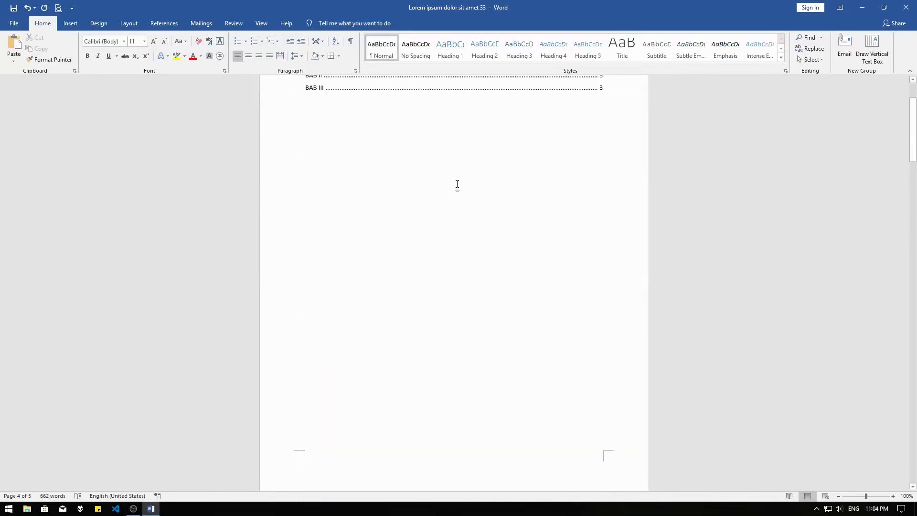
click(323, 167)
click(353, 122)
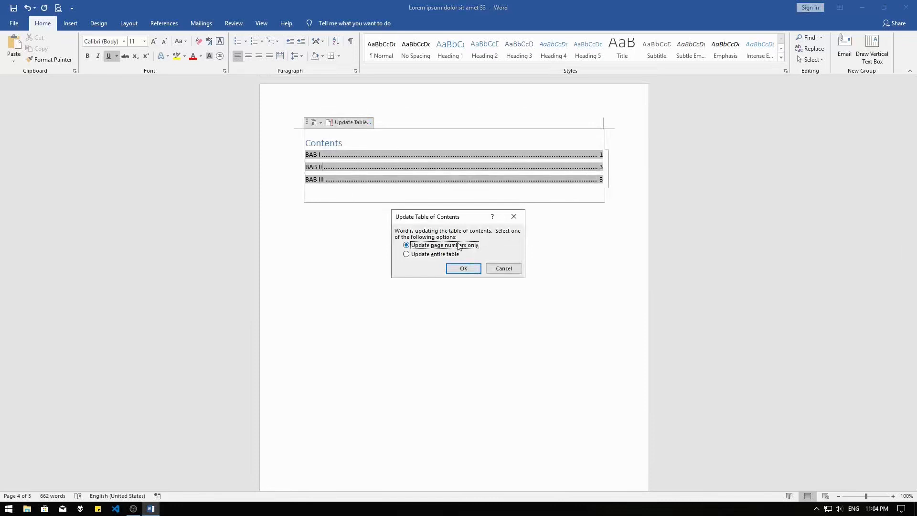
click(463, 269)
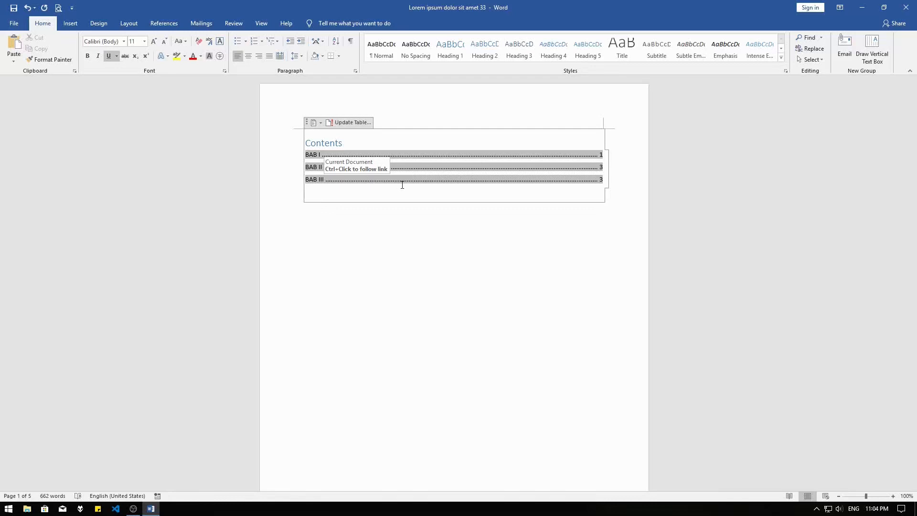
Update the entire contents table so it takes in the new subchapter headings
click(354, 120)
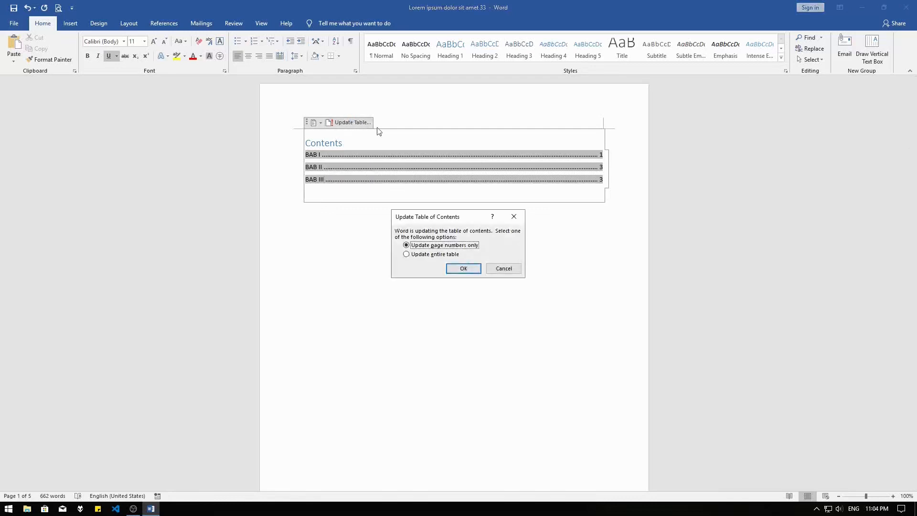
click(440, 256)
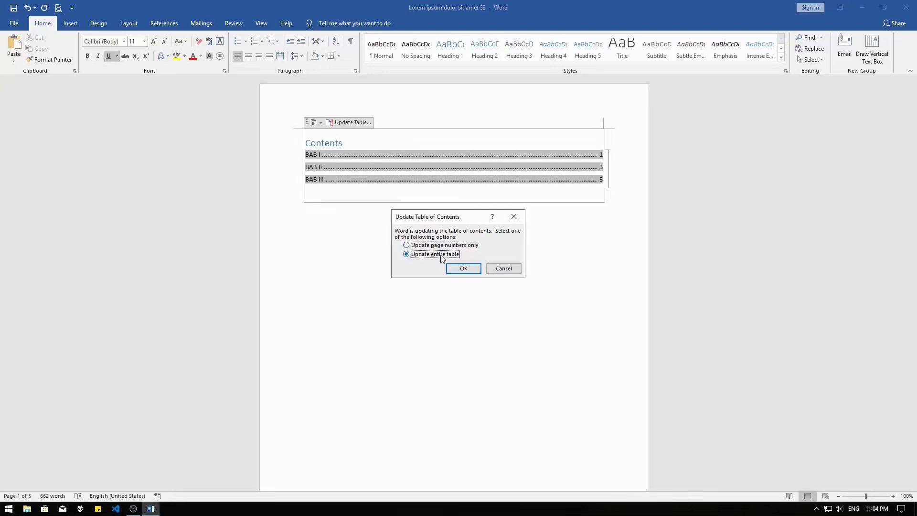
click(464, 269)
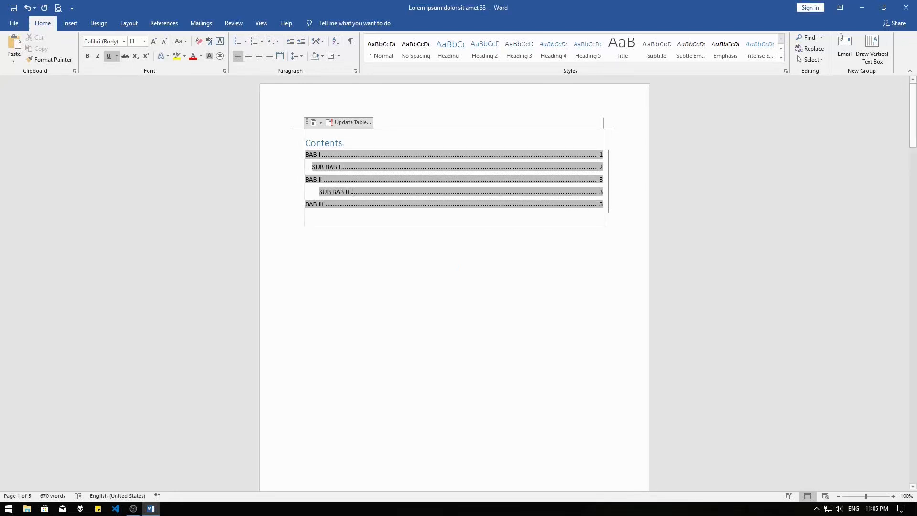
Examine the chapter and subchapter entries in the contents table, the built-in table styles and the reference tools for updating the table
click(337, 216)
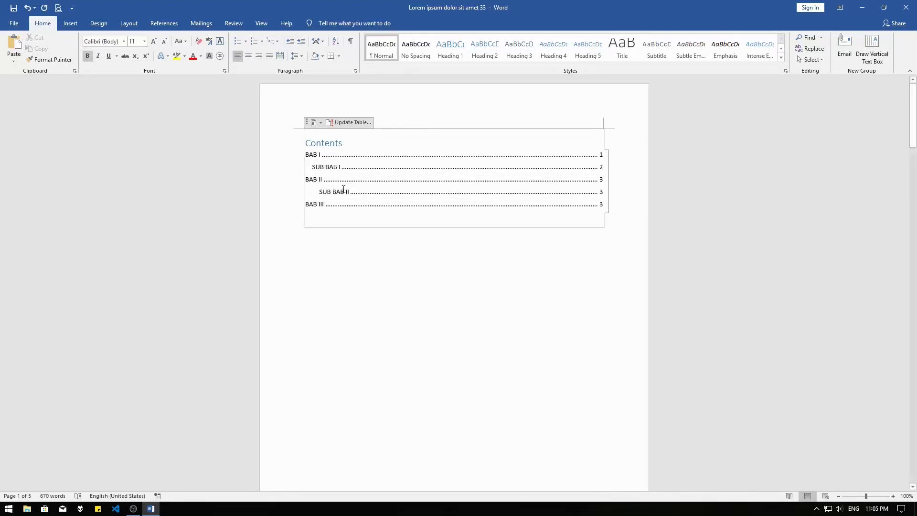
click(315, 155)
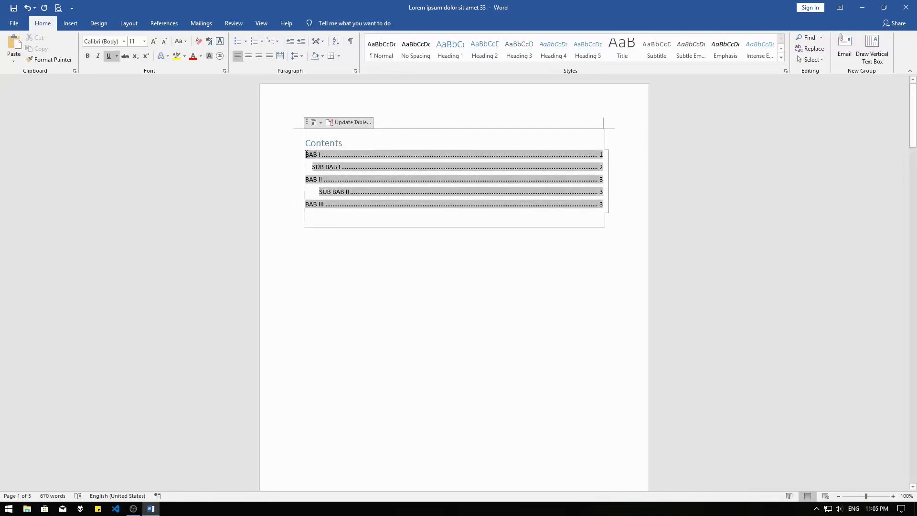
drag(306, 154, 351, 191)
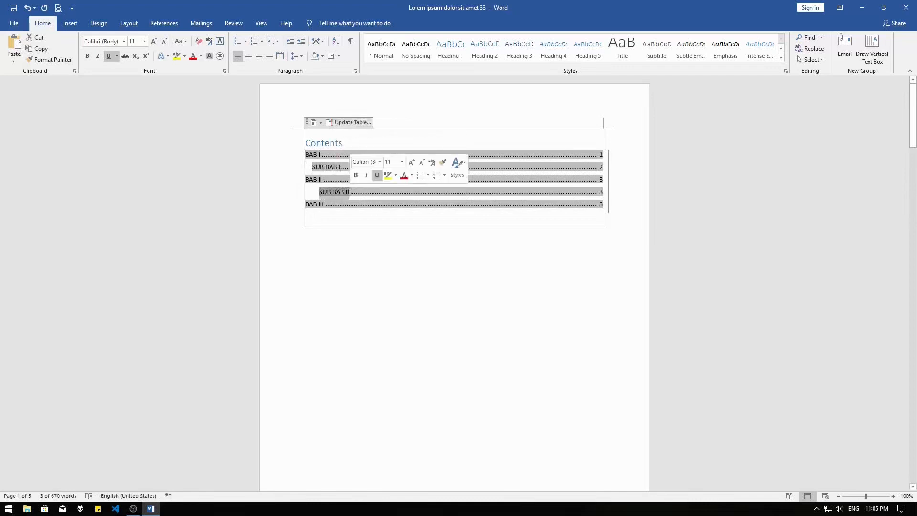
click(317, 125)
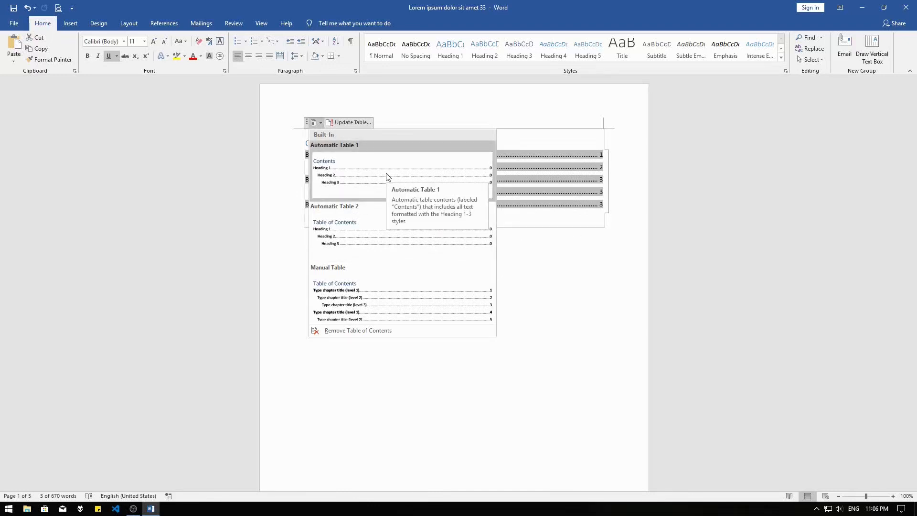
key(Escape)
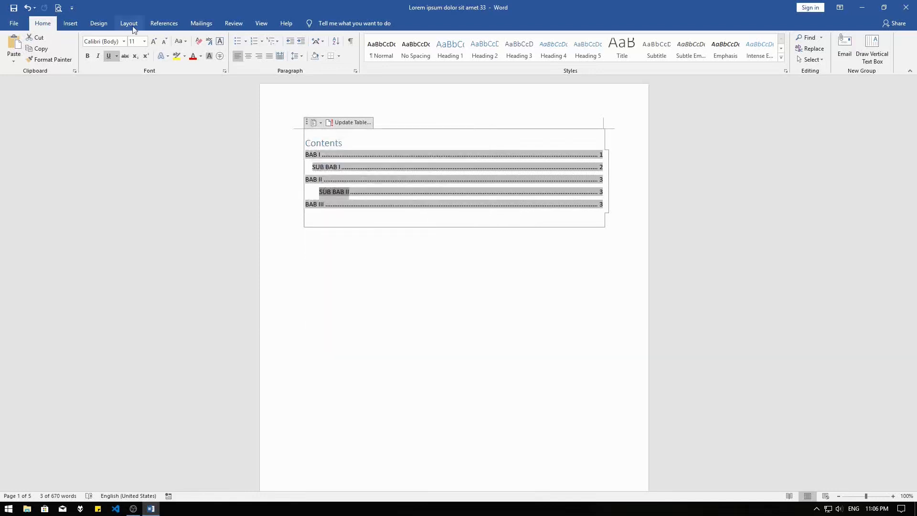
click(175, 25)
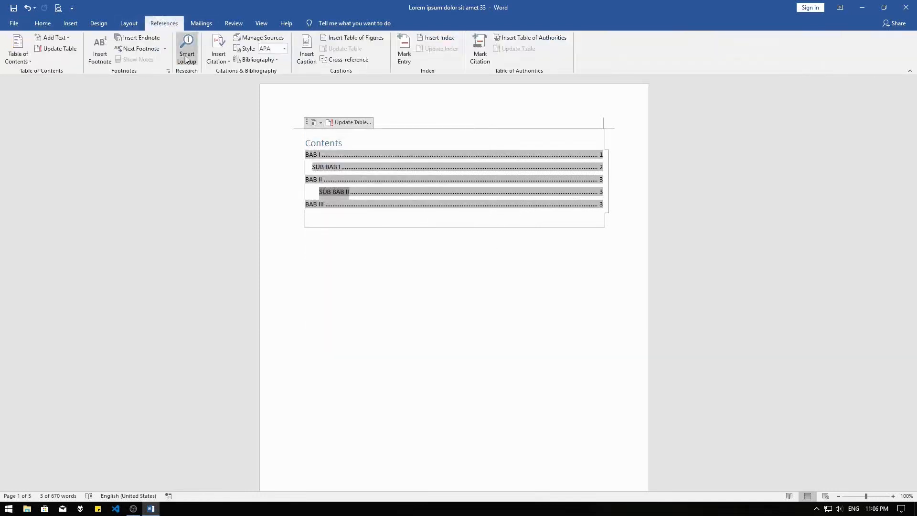
click(71, 50)
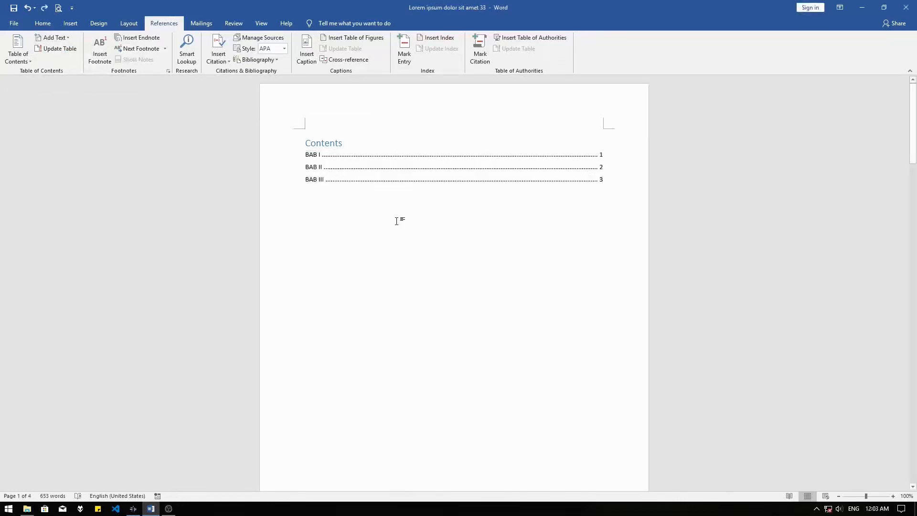
Replace the contents table's title with "Daftar Isi" and centre it
drag(309, 142, 360, 143)
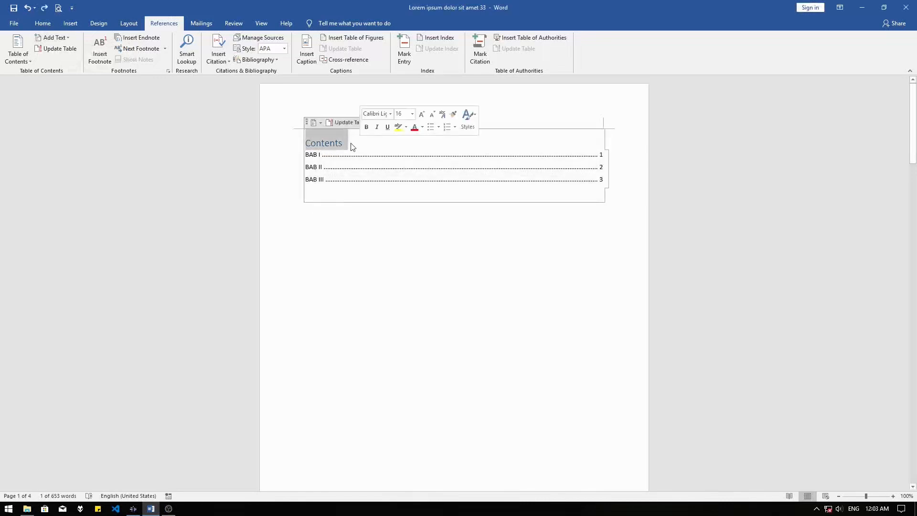
text(Daftar Isi)
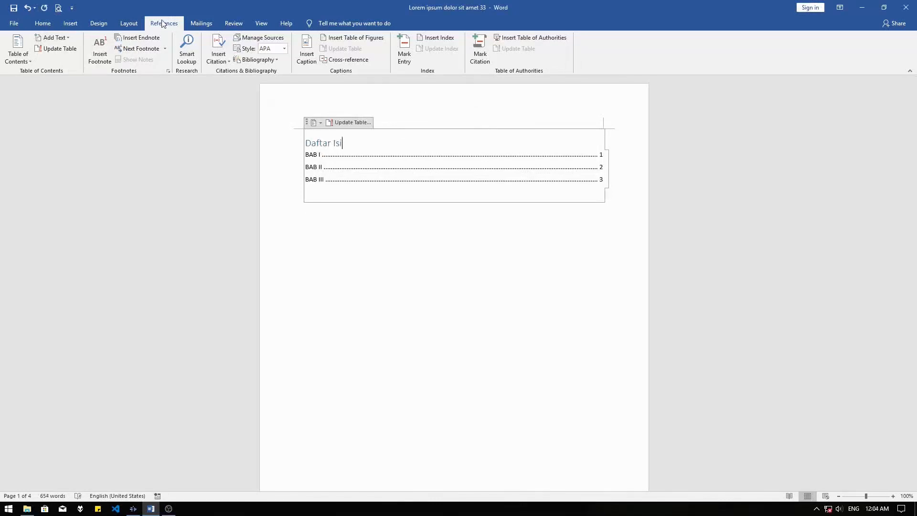
click(44, 25)
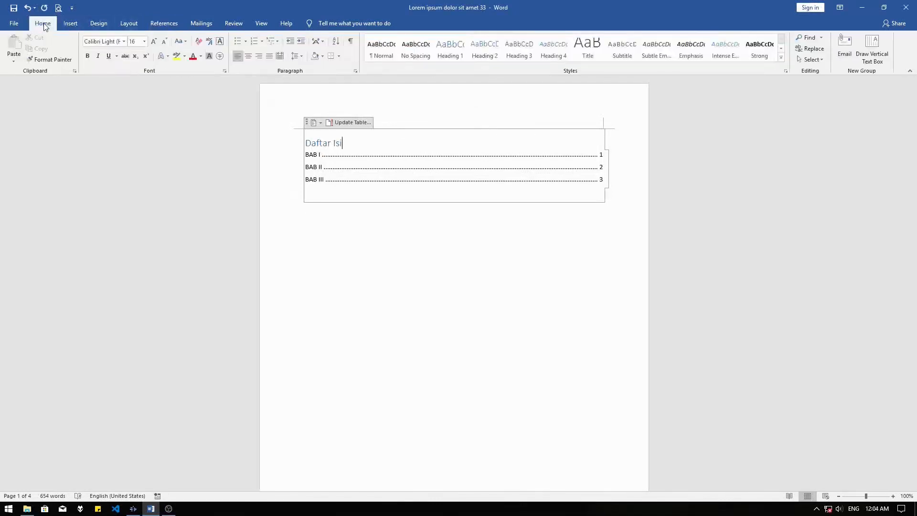
click(249, 57)
Set the font colour of the "Daftar Isi" title to black and make the title bold
key(shift+Home)
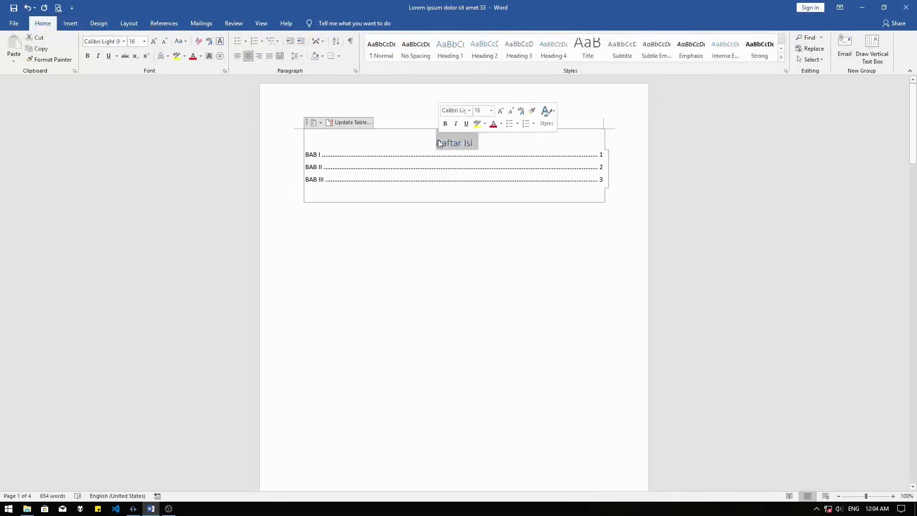
click(200, 56)
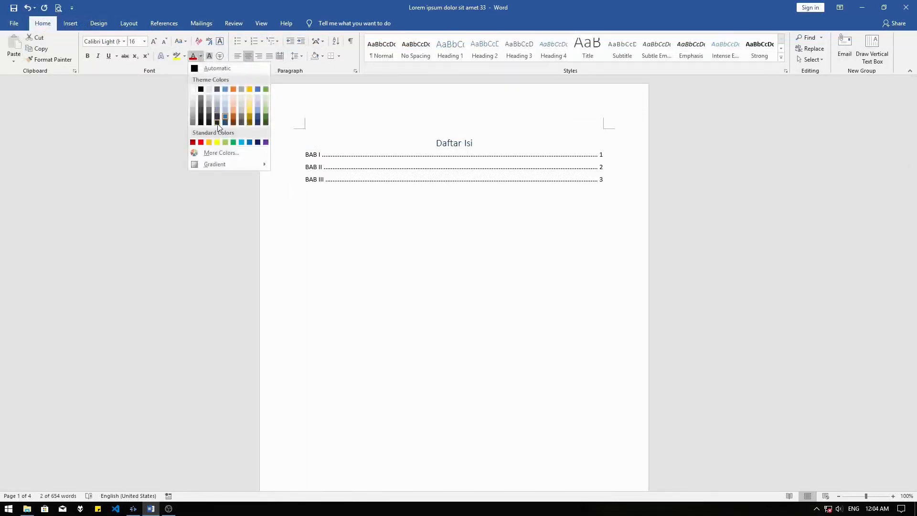
click(200, 89)
click(502, 135)
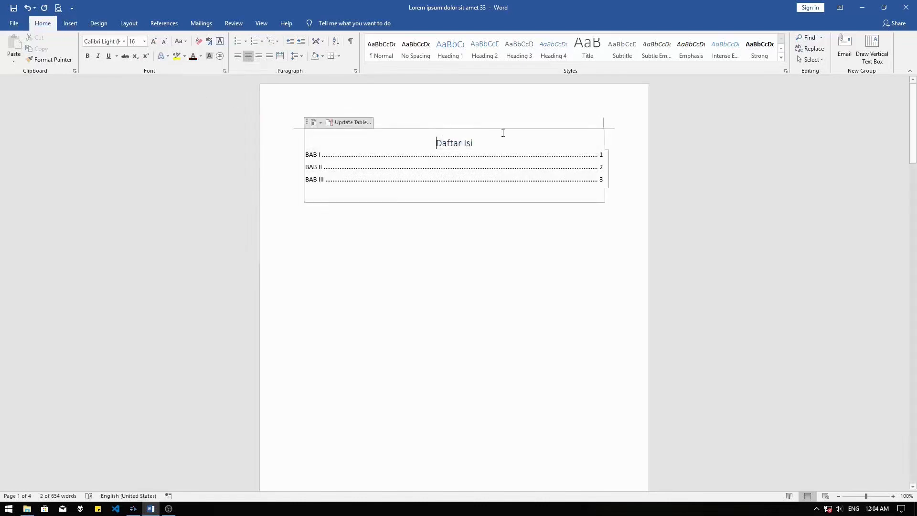
drag(465, 143, 437, 143)
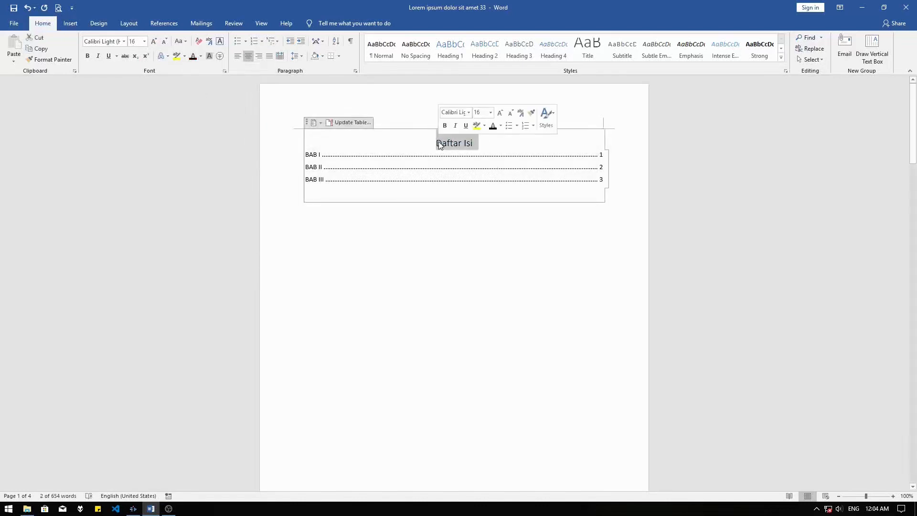
click(87, 55)
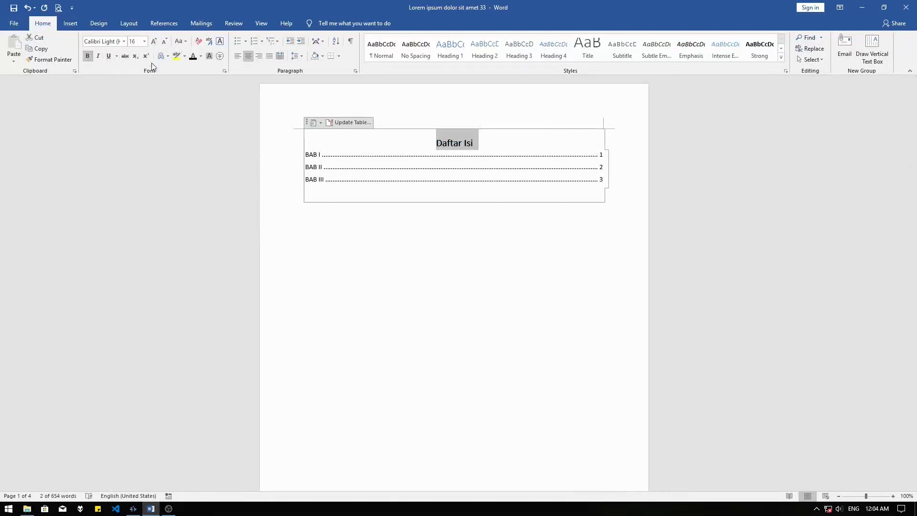
click(145, 41)
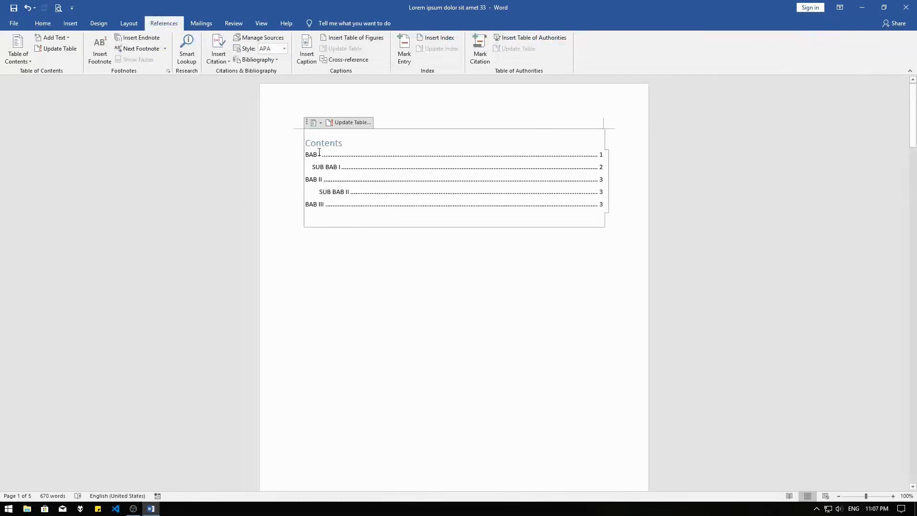
Remove the table of contents from the first page
click(314, 126)
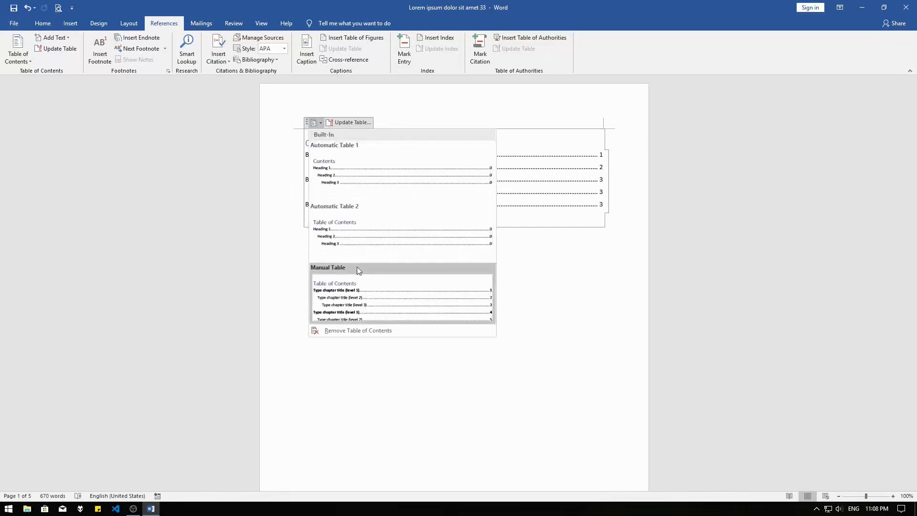
click(349, 331)
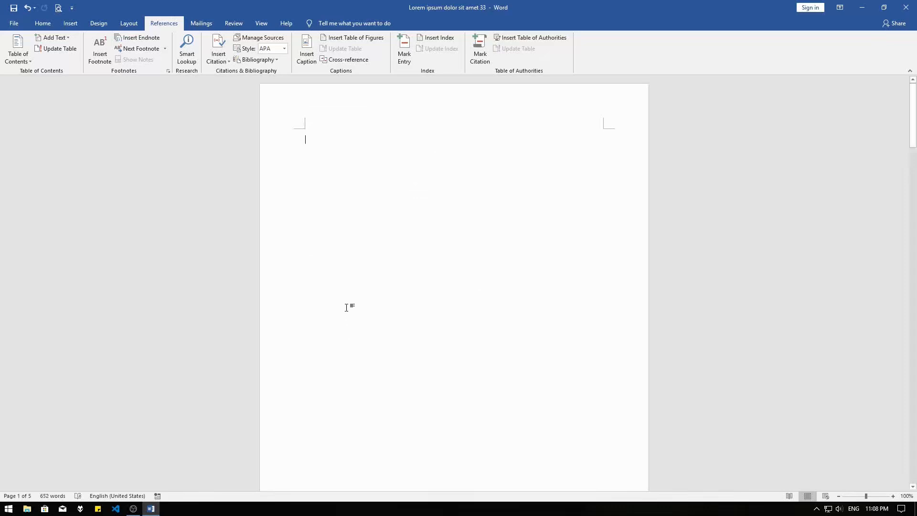